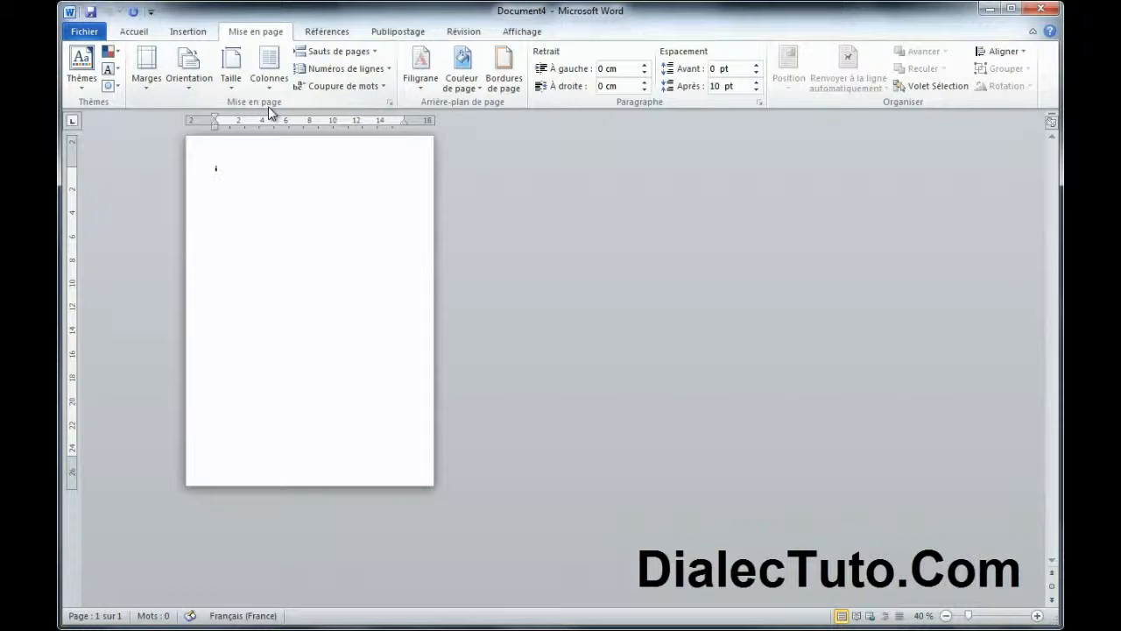
Step: Switch the blank page's orientation to landscape (Paysage) and enlarge the view to 70 %
{"action": "left_click", "coordinate": [191, 94]}
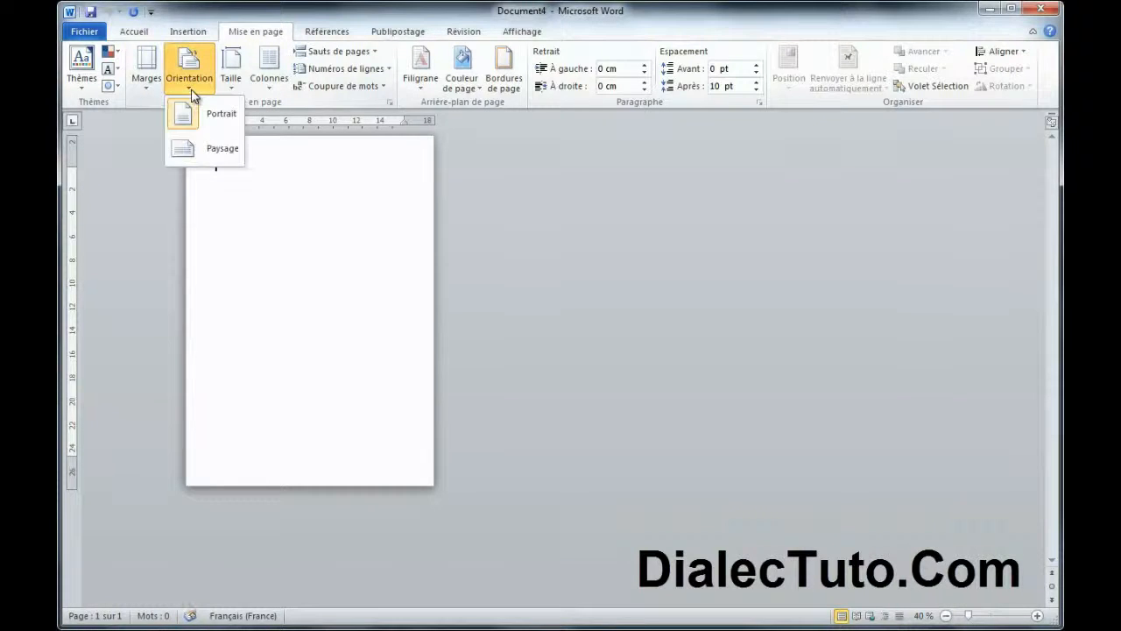
{"action": "left_click", "coordinate": [211, 156]}
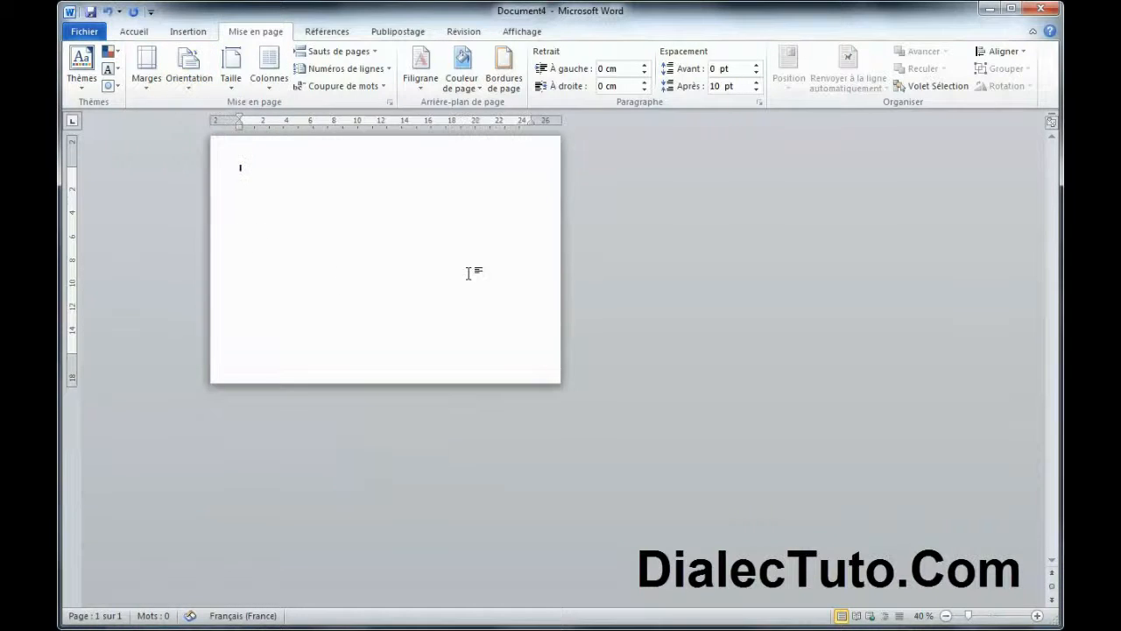
{"action": "left_click", "coordinate": [1038, 615]}
{"action": "left_click", "coordinate": [1037, 616]}
{"action": "left_click", "coordinate": [1037, 616]}
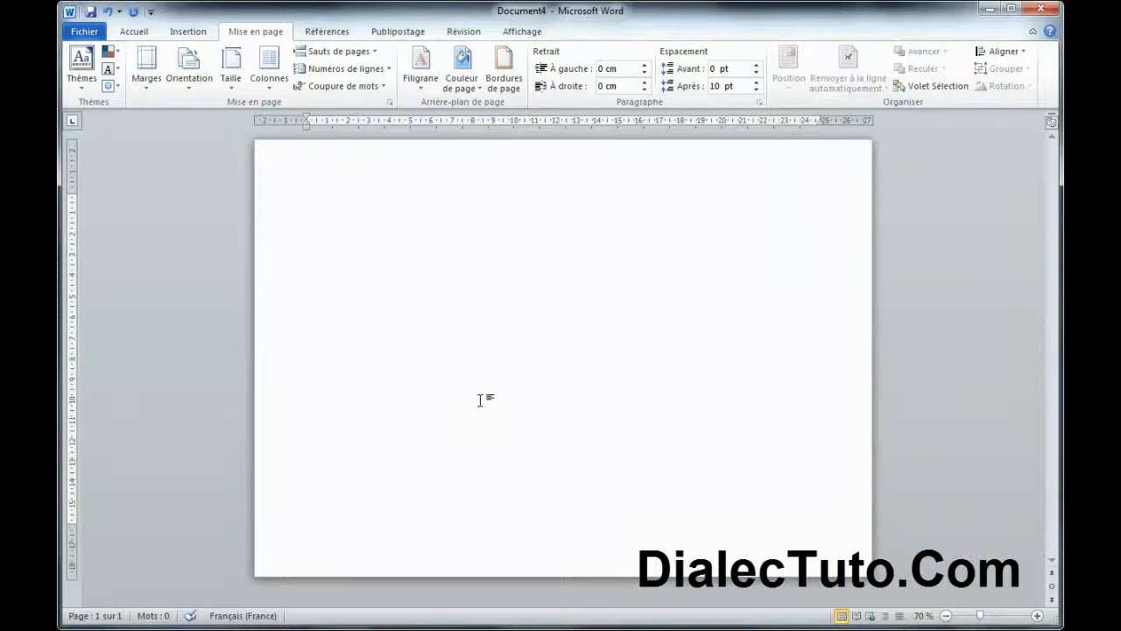
Step: Browse the Liste, Processus and full sets of SmartArt graphics and examine the description of the Processus circulaire ascendant layout
{"action": "left_click", "coordinate": [207, 31]}
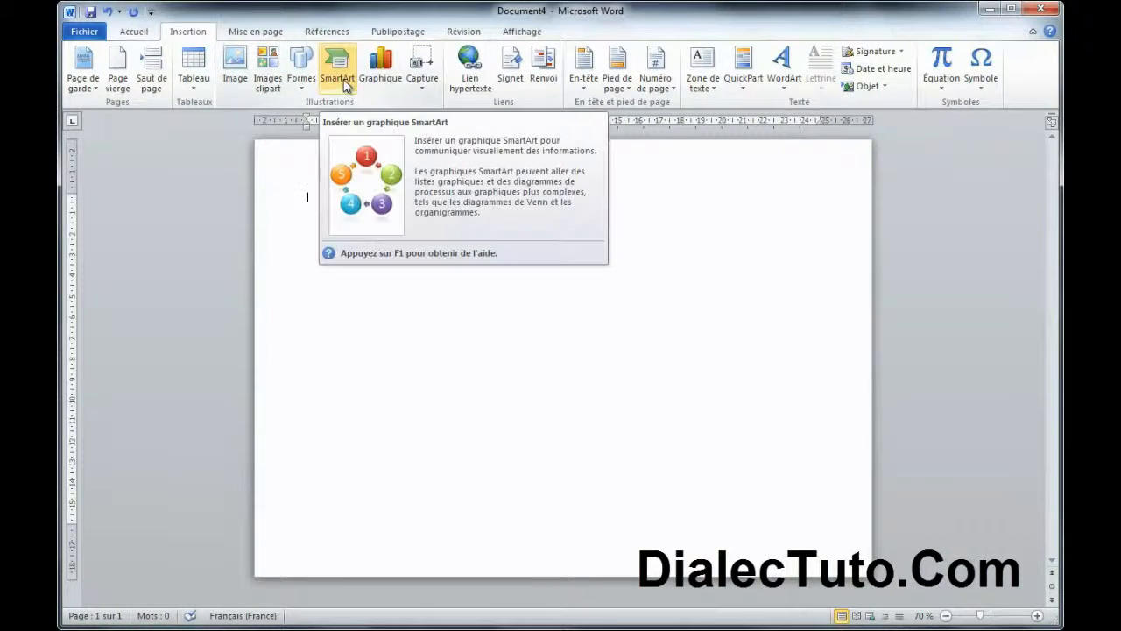
{"action": "left_click", "coordinate": [342, 79]}
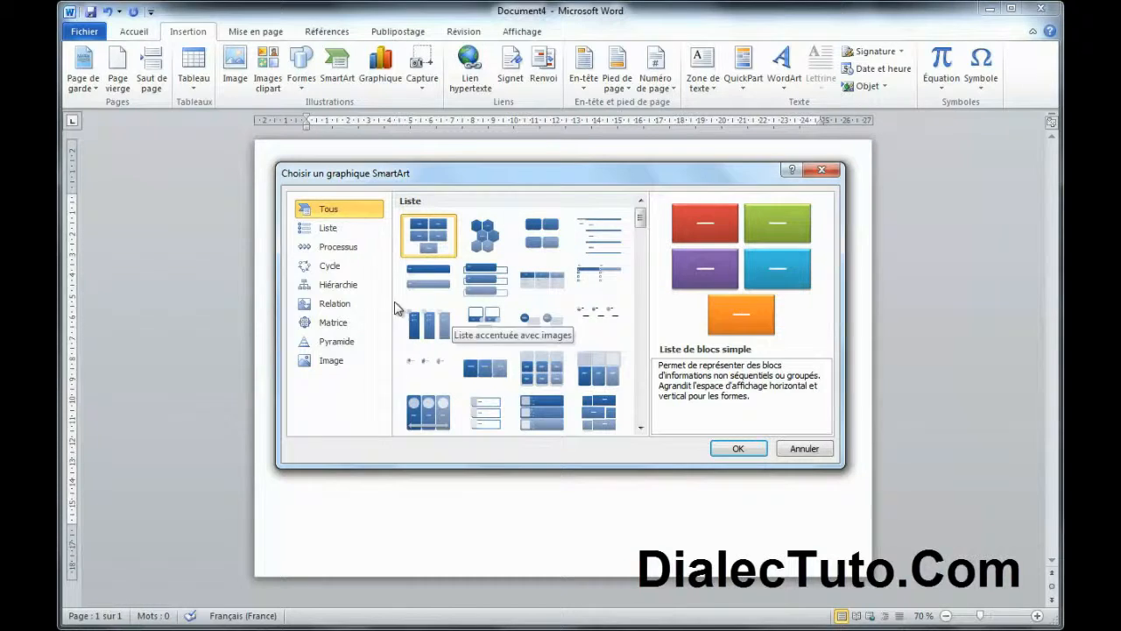
{"action": "left_click", "coordinate": [334, 235]}
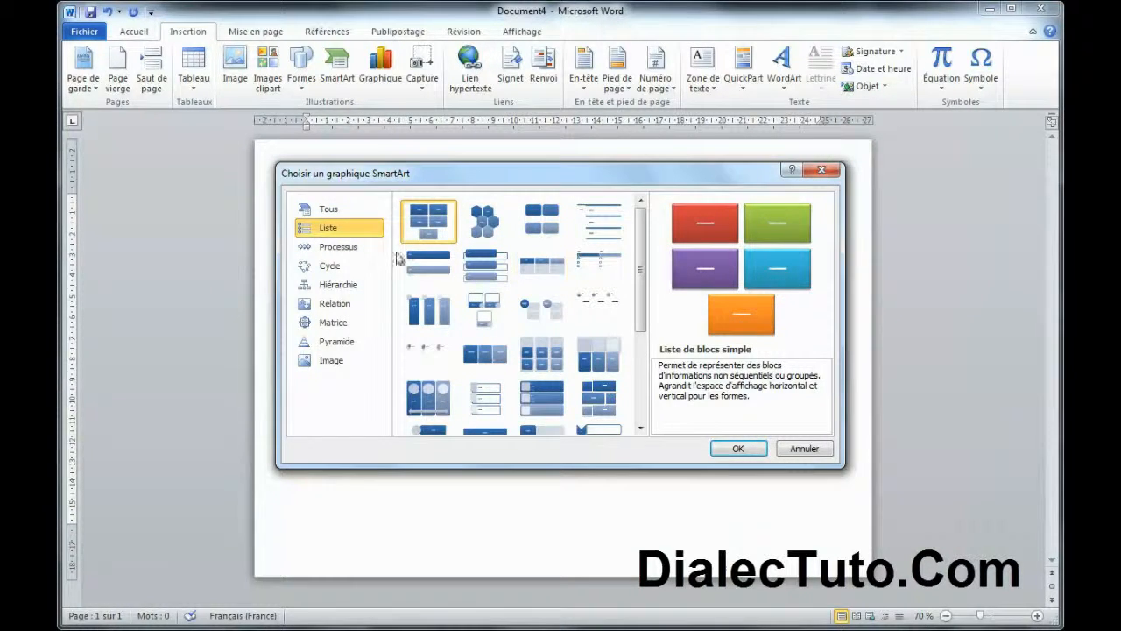
{"action": "left_click", "coordinate": [362, 250]}
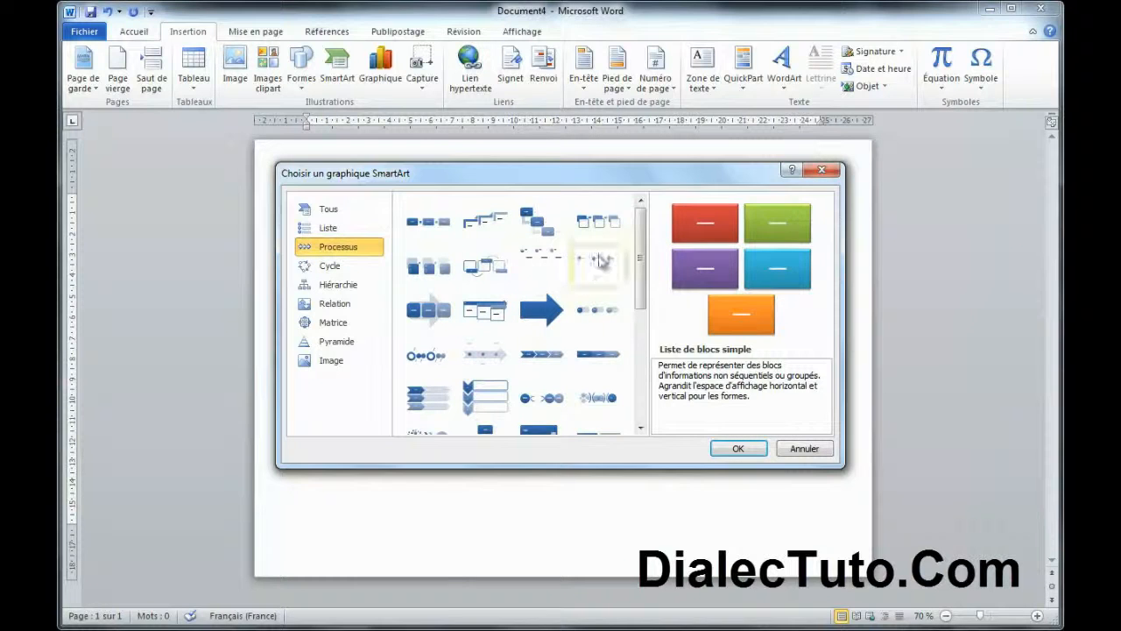
{"action": "left_click", "coordinate": [340, 210]}
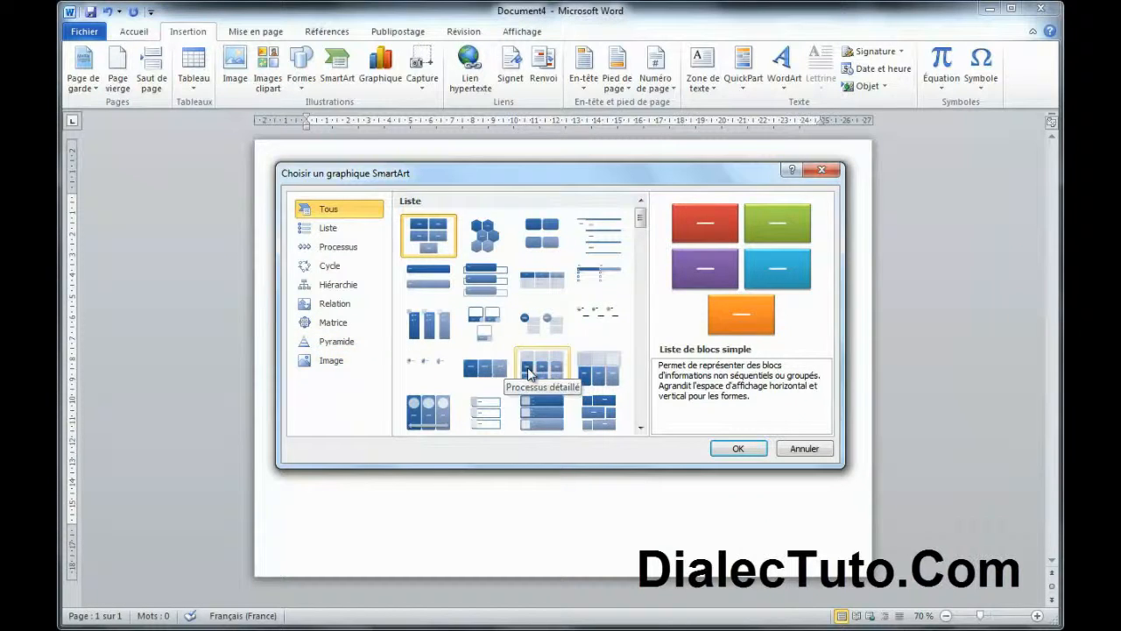
{"action": "left_click", "coordinate": [594, 331]}
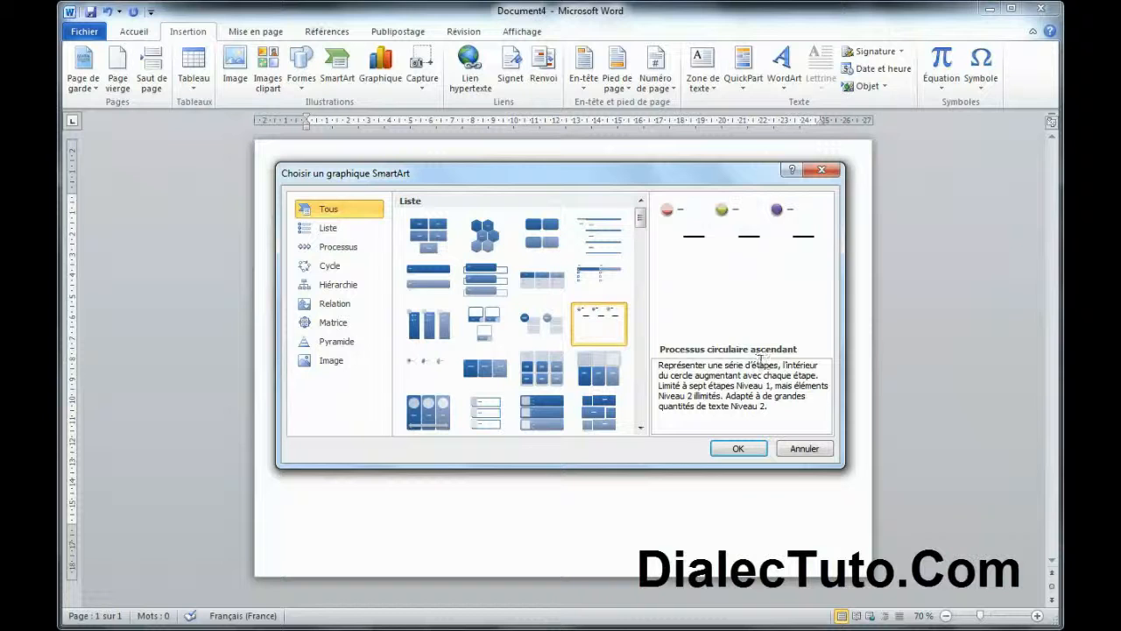
{"action": "left_click_drag", "start_coordinate": [792, 405], "coordinate": [659, 360]}
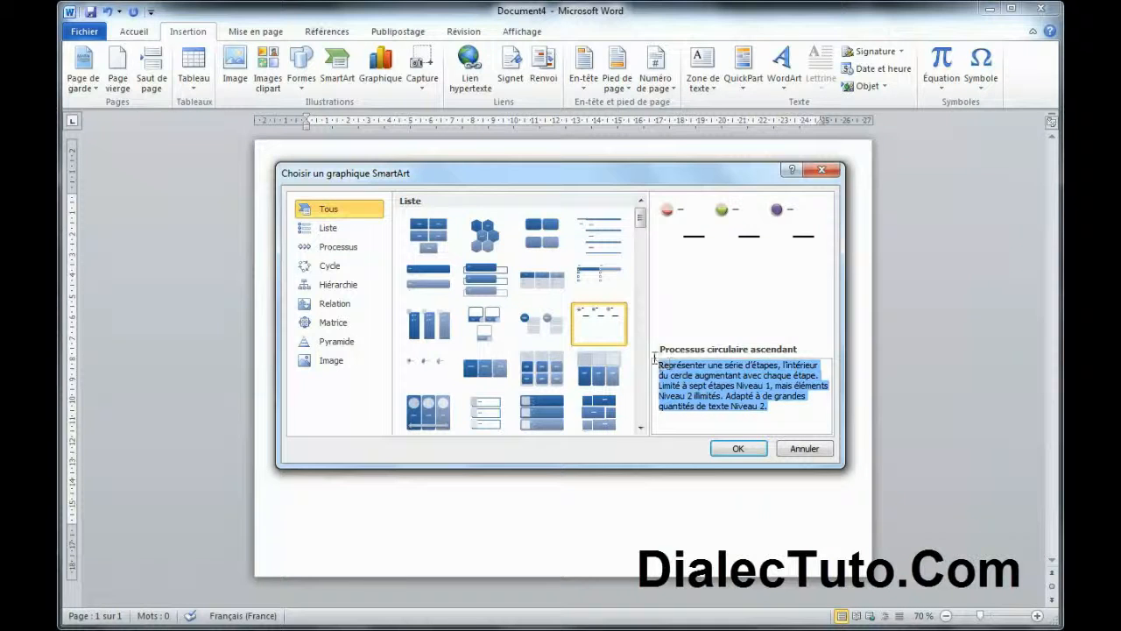
Step: Insert the Processus en bloc continu SmartArt graphic from the Processus category
{"action": "left_click", "coordinate": [339, 247]}
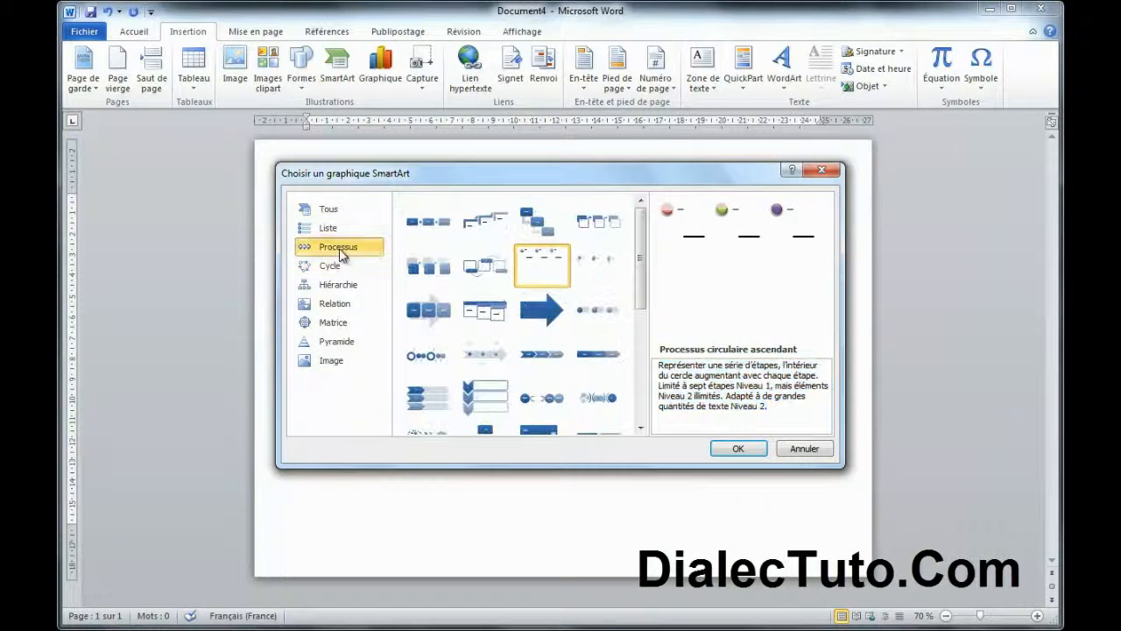
{"action": "left_click", "coordinate": [434, 320]}
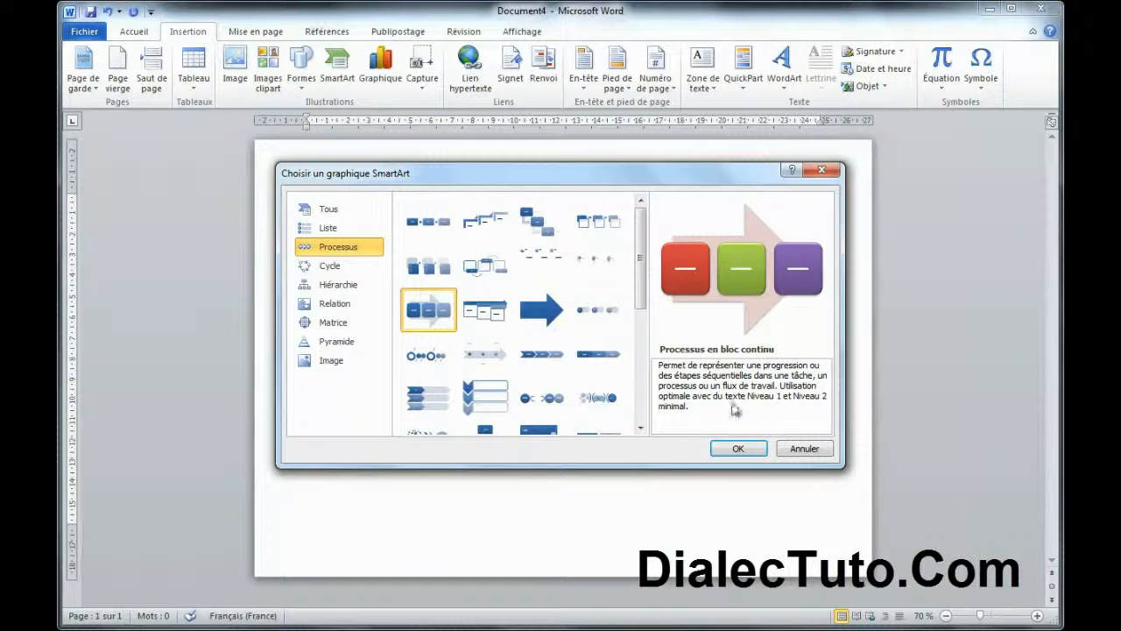
{"action": "left_click", "coordinate": [741, 449]}
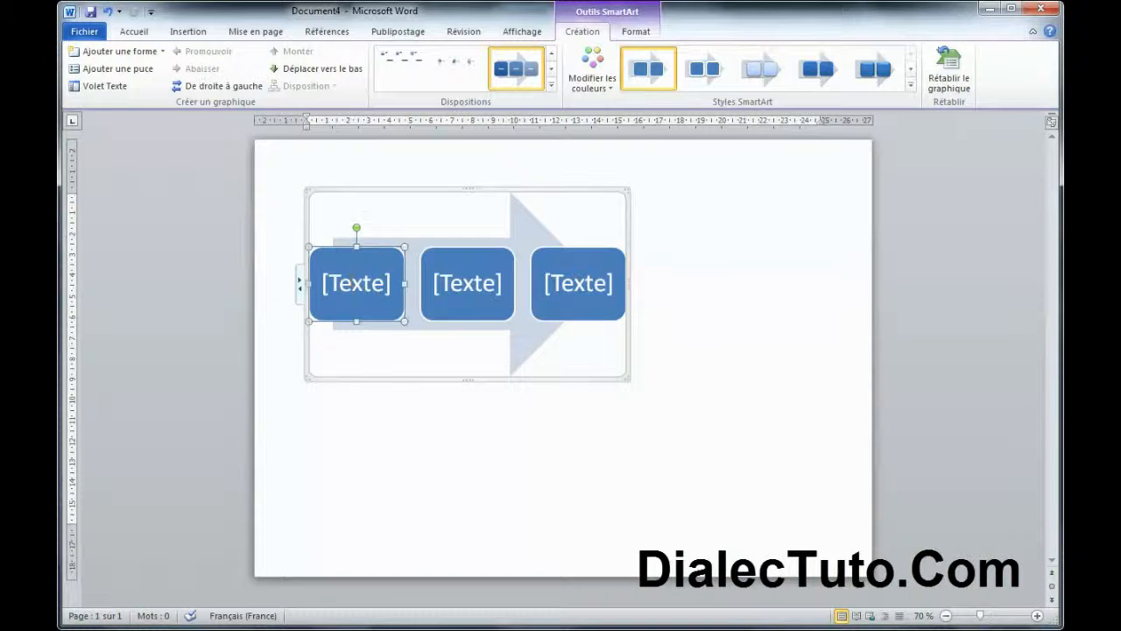
Step: Fill the three text blocks of the process graphic with A, B and C, in that order
{"action": "left_click", "coordinate": [350, 283]}
{"action": "left_click", "coordinate": [465, 292]}
{"action": "type", "text": "B"}
{"action": "left_click", "coordinate": [572, 294]}
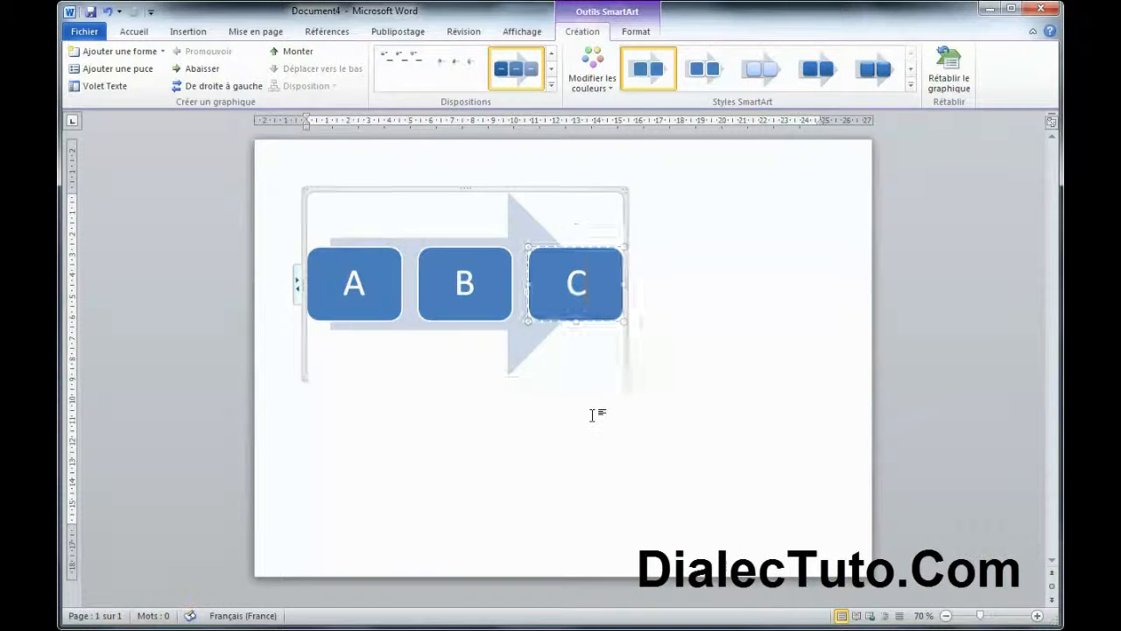
{"action": "left_click", "coordinate": [699, 402]}
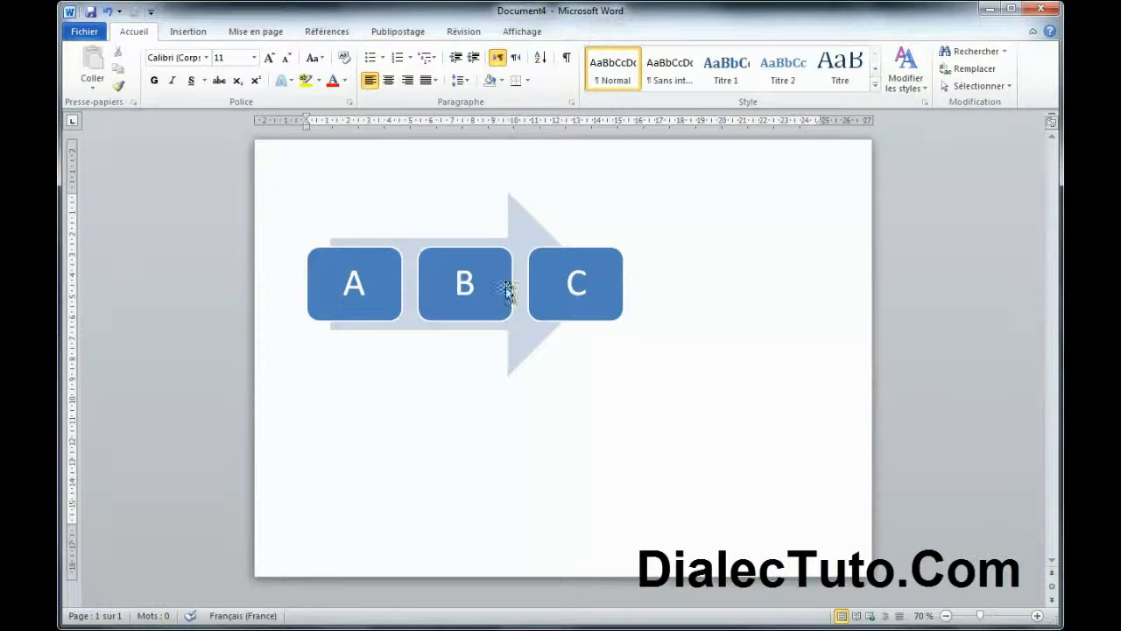
Step: Recolor the process SmartArt graphic with the first multicolour variation of the En couleur group
{"action": "left_click", "coordinate": [528, 229]}
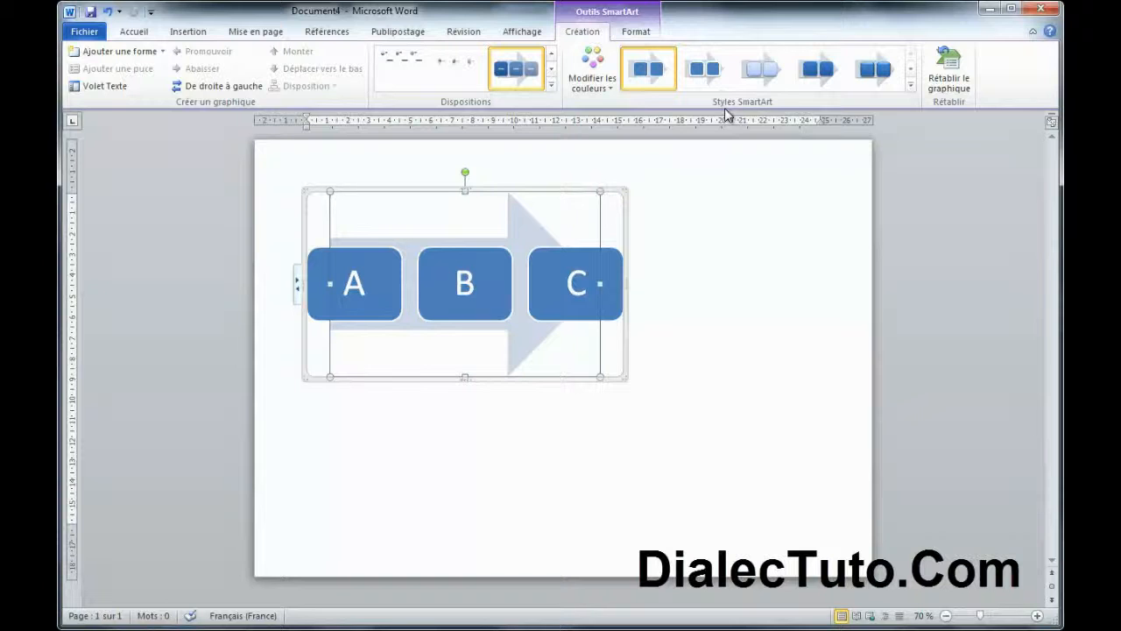
{"action": "left_click", "coordinate": [604, 93]}
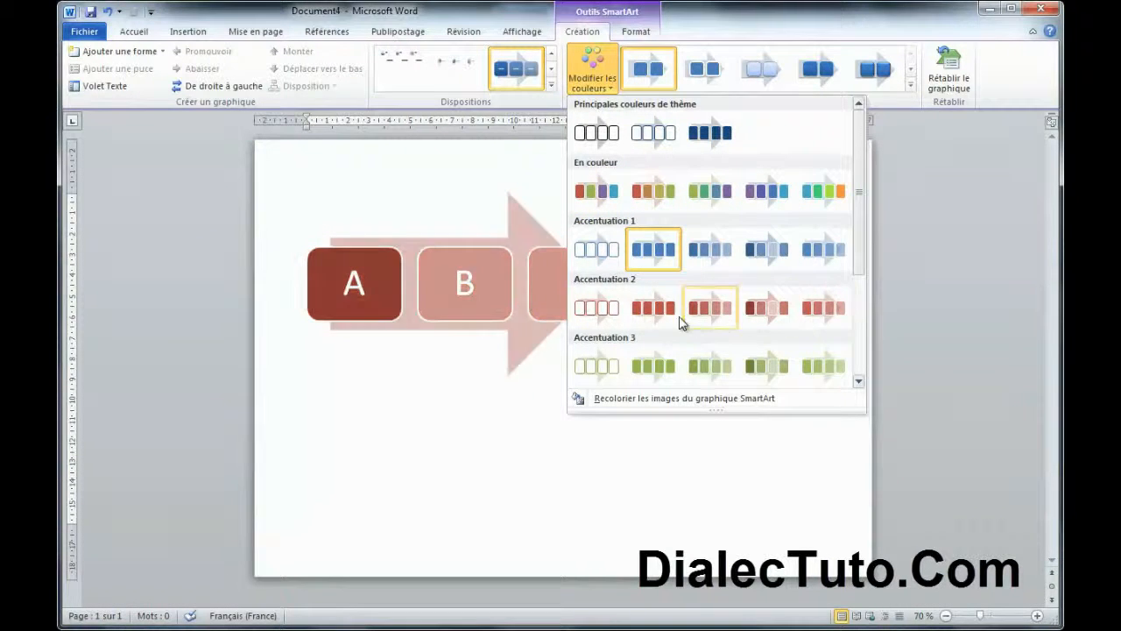
{"action": "left_click", "coordinate": [600, 203]}
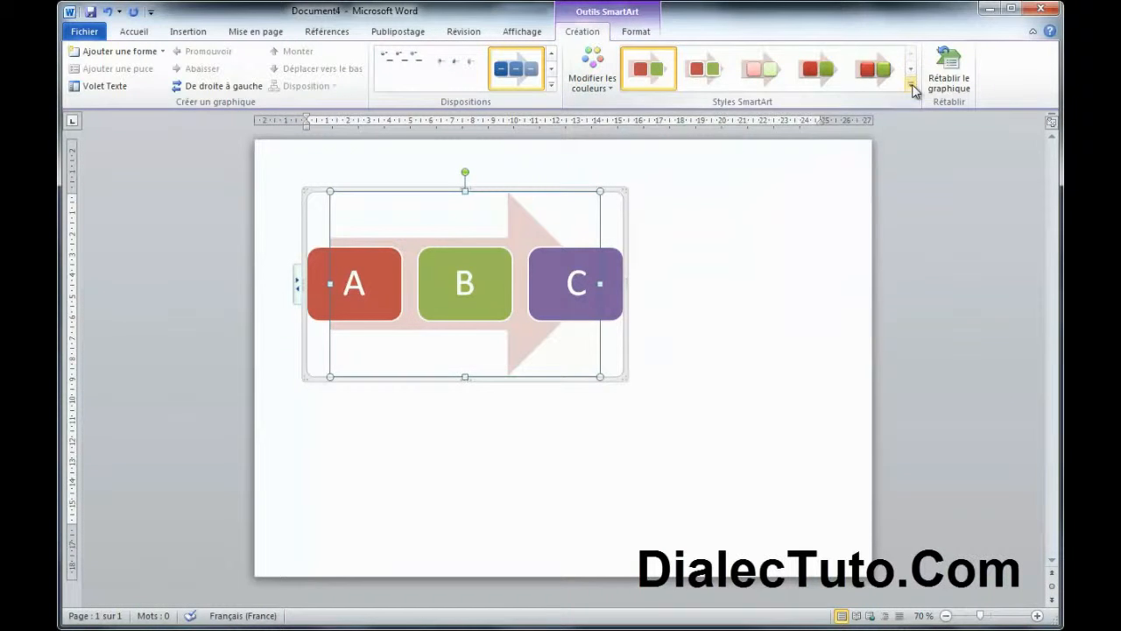
Step: Apply the last 3D SmartArt style, with tilted thick blocks, to the A-B-C process graphic
{"action": "left_click", "coordinate": [912, 86]}
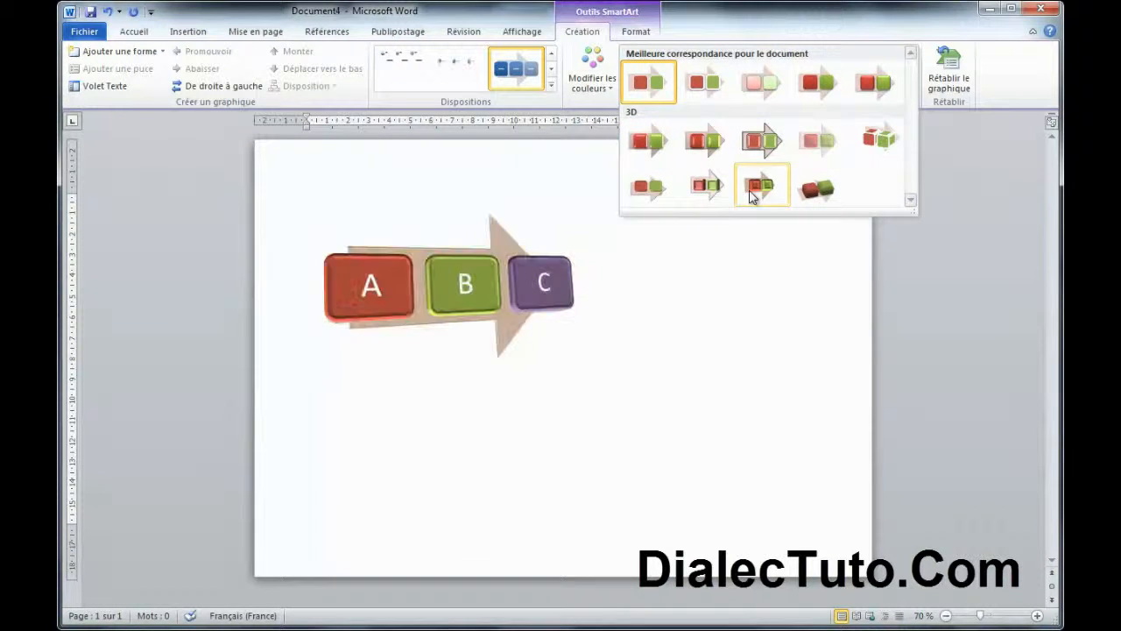
{"action": "left_click", "coordinate": [813, 195]}
{"action": "left_click", "coordinate": [741, 357]}
Step: Reset the process SmartArt graphic to its default formatting and delete it from the page
{"action": "left_click", "coordinate": [587, 238]}
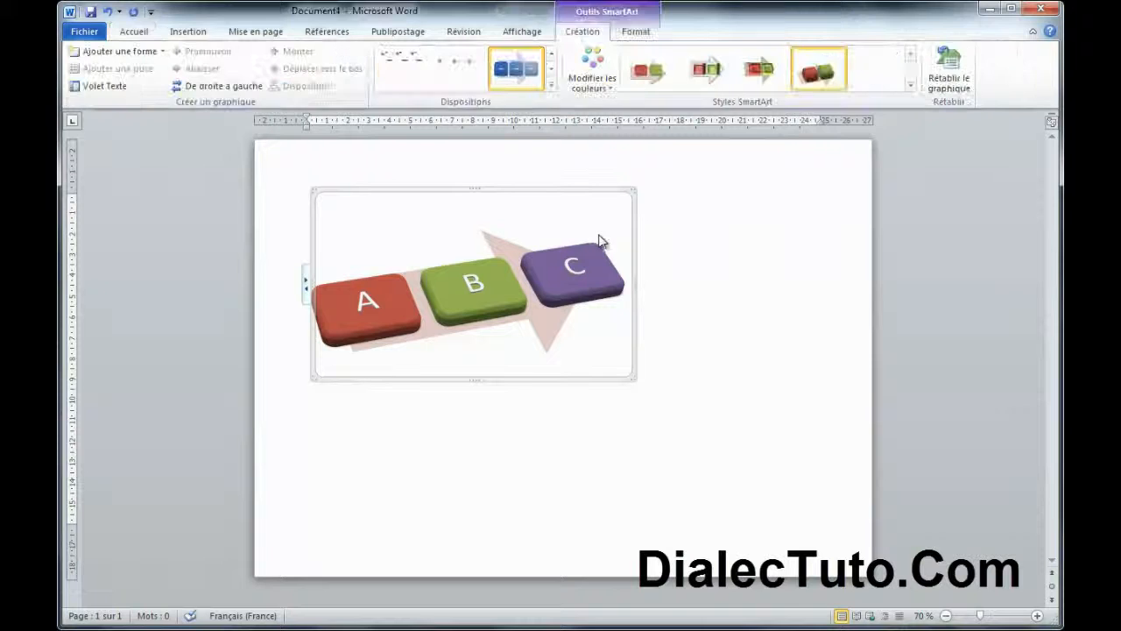
{"action": "left_click", "coordinate": [950, 87]}
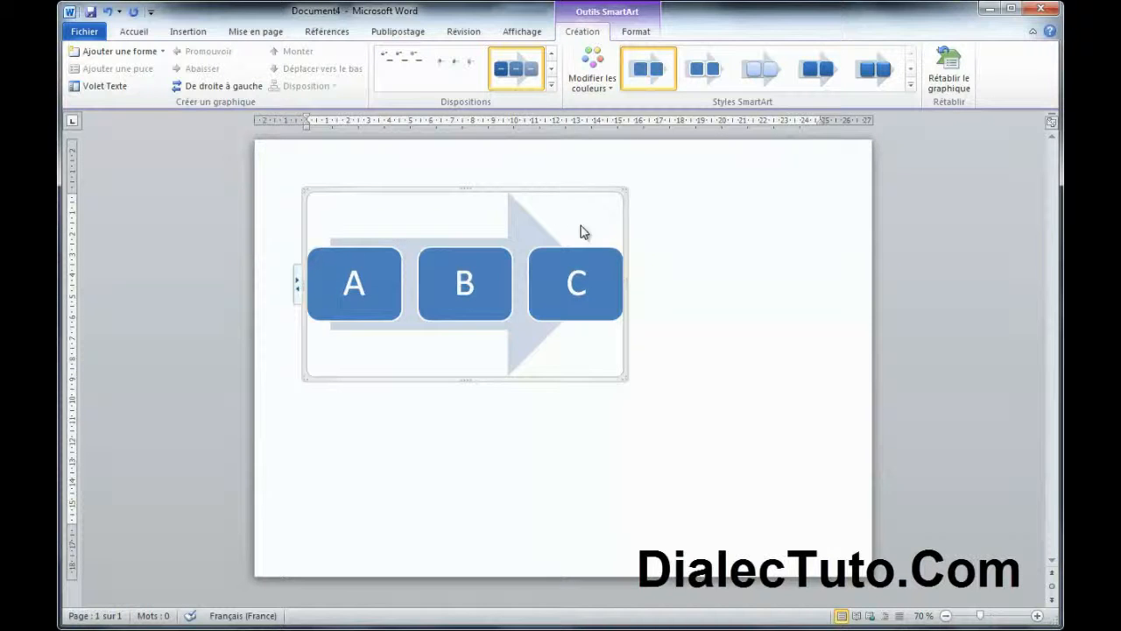
{"action": "key", "text": "Delete"}
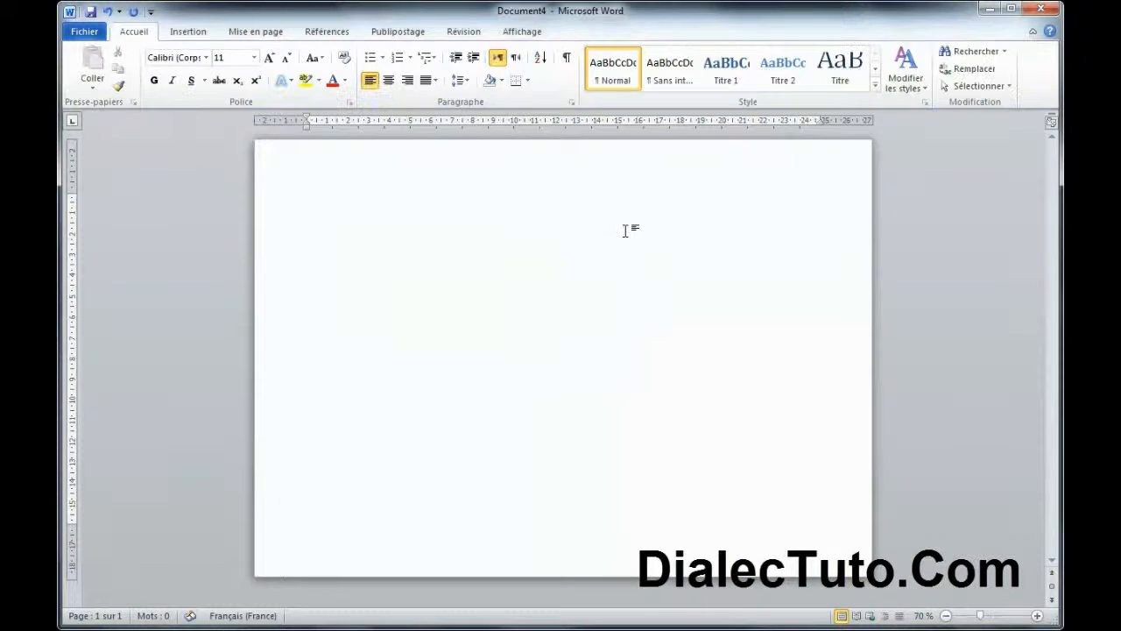
Step: Insert the SmartArt picture list from the Image category that has circular picture placeholders in three columns above a double-headed arrow
{"action": "left_click", "coordinate": [190, 32]}
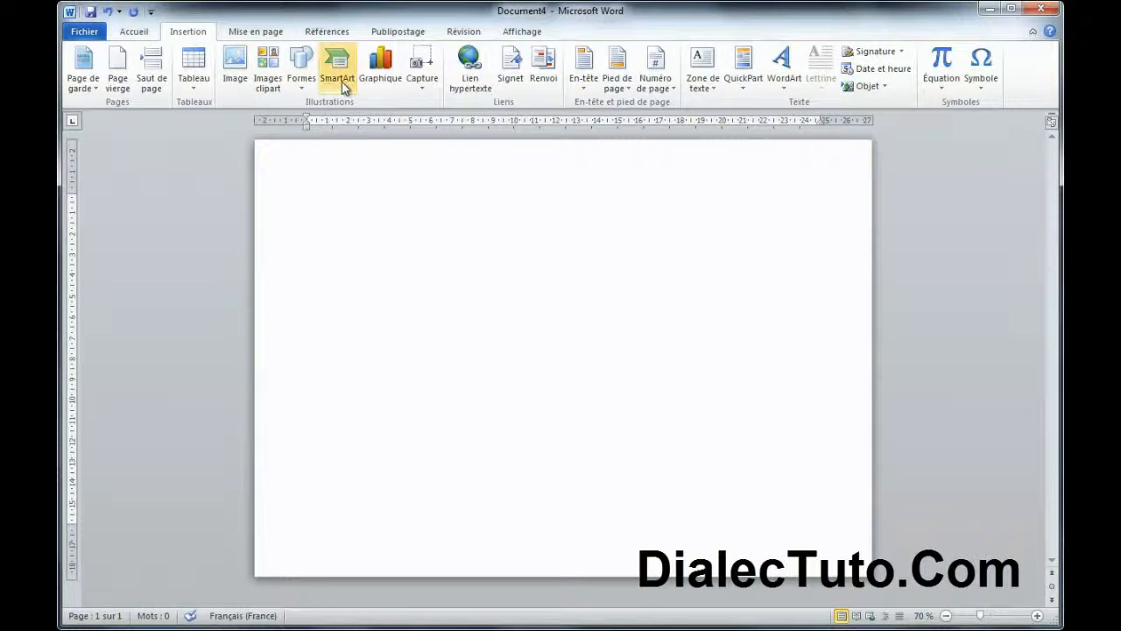
{"action": "left_click", "coordinate": [341, 83]}
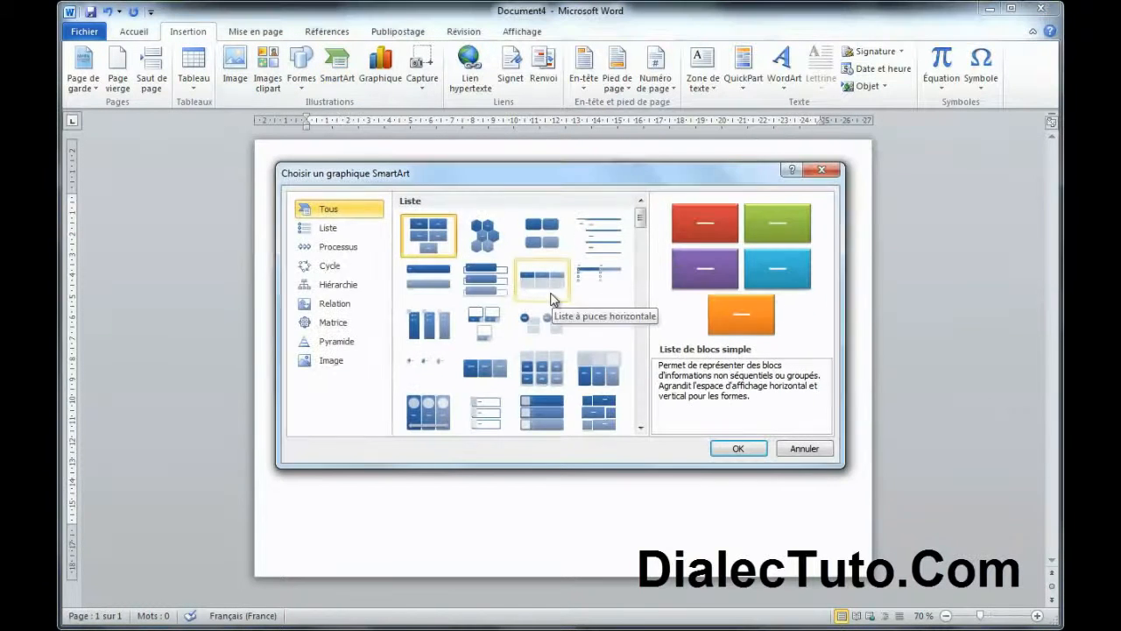
{"action": "left_click", "coordinate": [349, 362]}
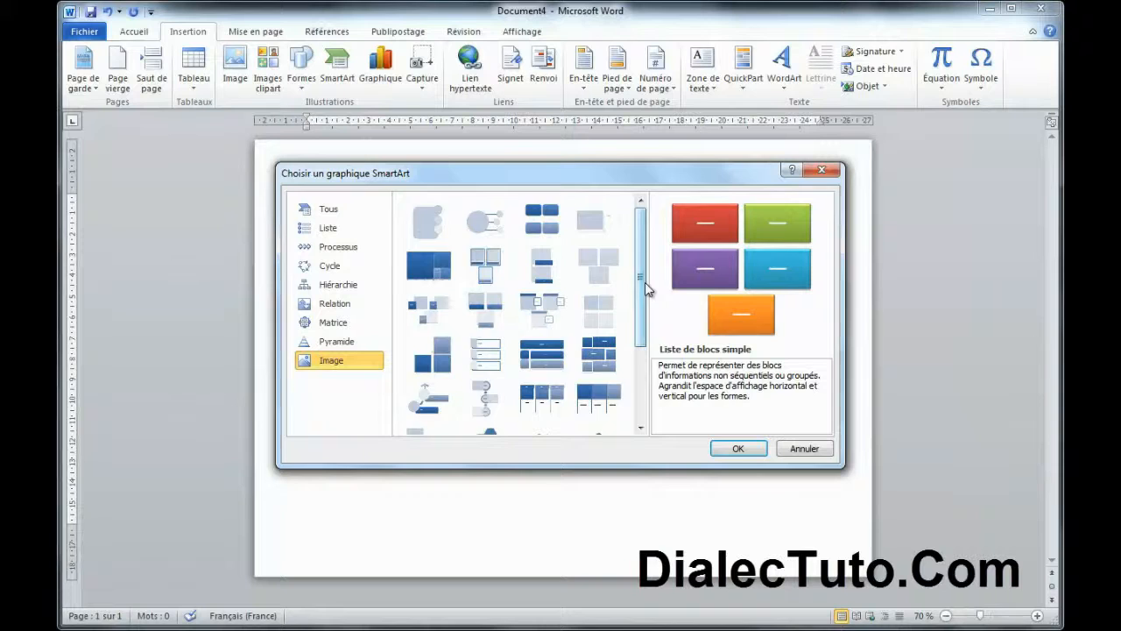
{"action": "left_click_drag", "start_coordinate": [645, 282], "coordinate": [642, 383]}
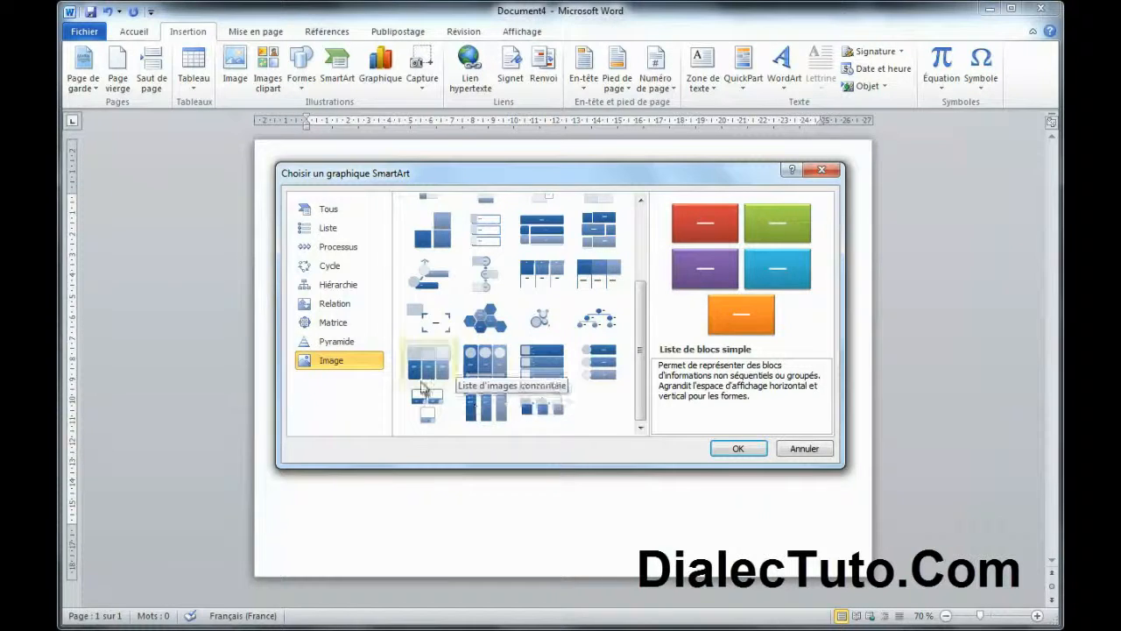
{"action": "left_click", "coordinate": [490, 359]}
{"action": "left_click", "coordinate": [738, 449]}
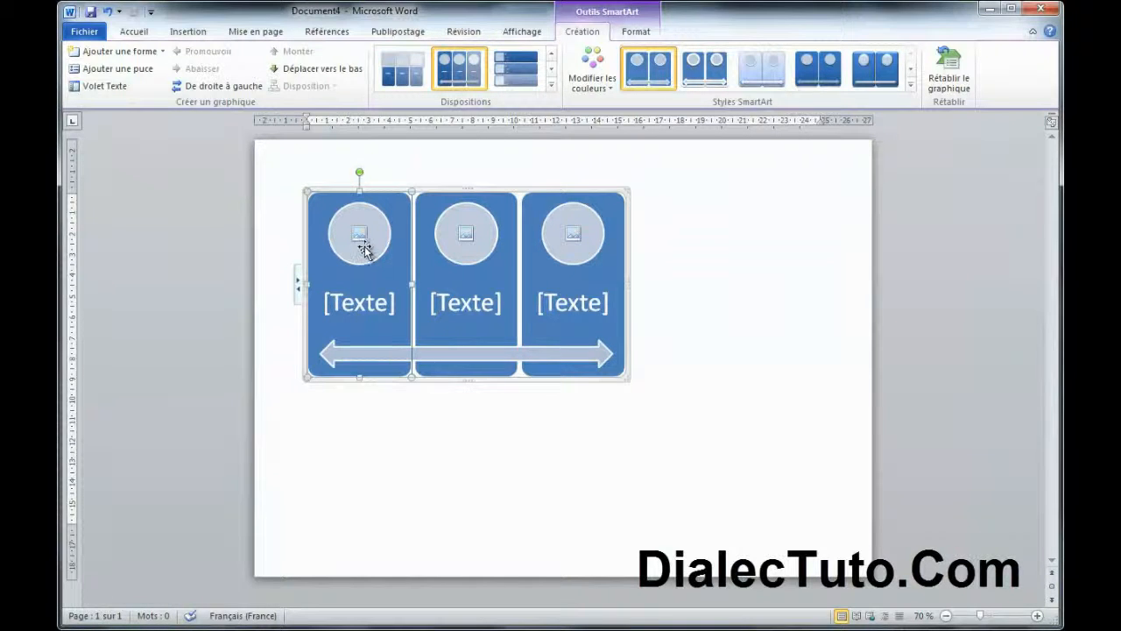
Step: Label the three columns of the picture list A, B and C
{"action": "left_click", "coordinate": [359, 303]}
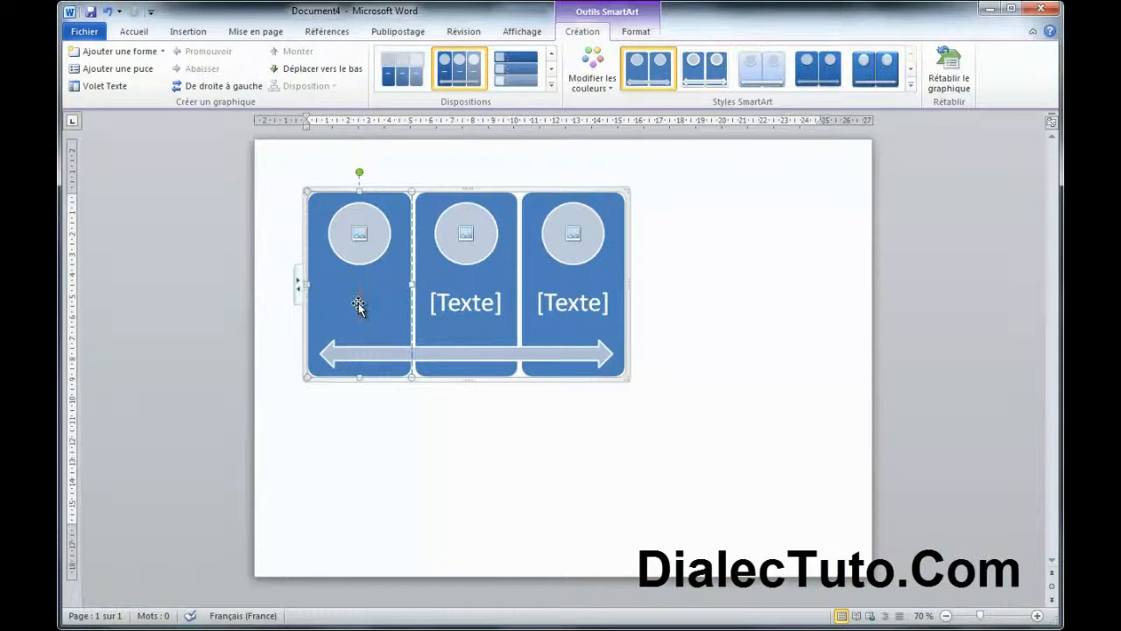
{"action": "type", "text": "A"}
{"action": "left_click", "coordinate": [473, 311]}
{"action": "type", "text": "B"}
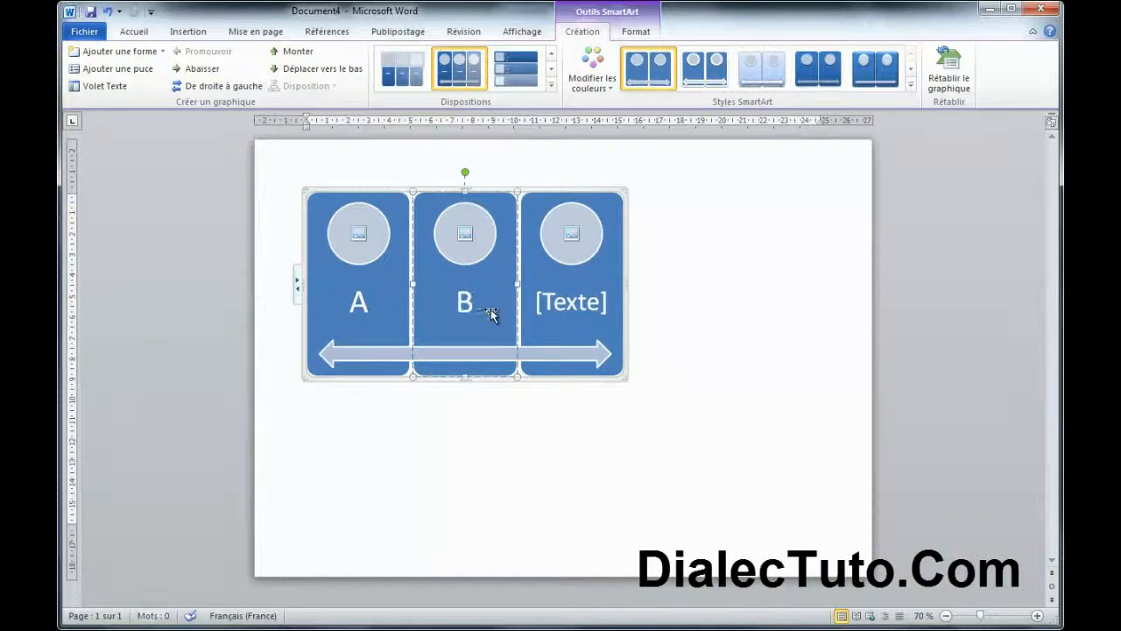
{"action": "left_click", "coordinate": [562, 306]}
{"action": "type", "text": "C"}
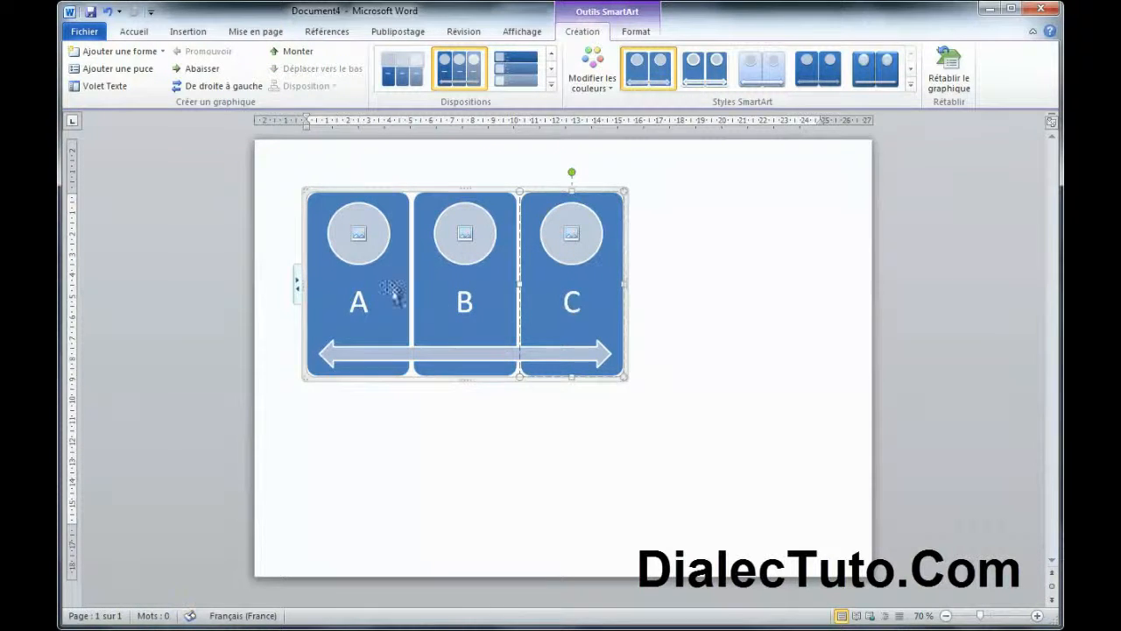
Step: Fill the circular placeholders of columns A, B and C with the water-drops-on-leaf picture, Tulipes.jpg and Phare.jpg respectively
{"action": "left_click", "coordinate": [359, 235]}
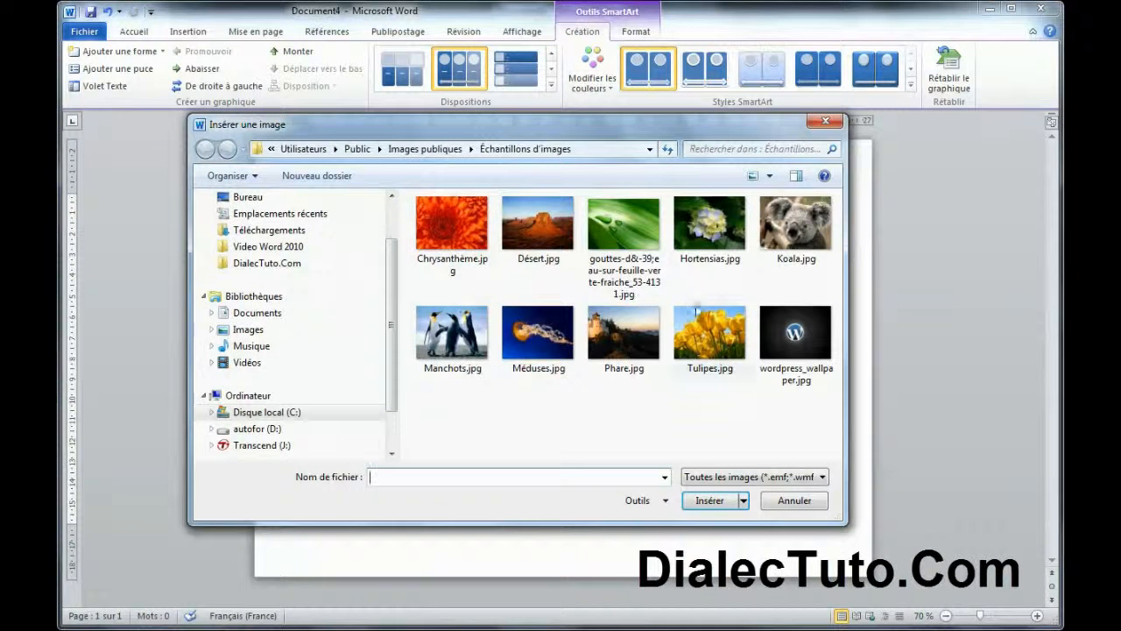
{"action": "double_click", "coordinate": [624, 243]}
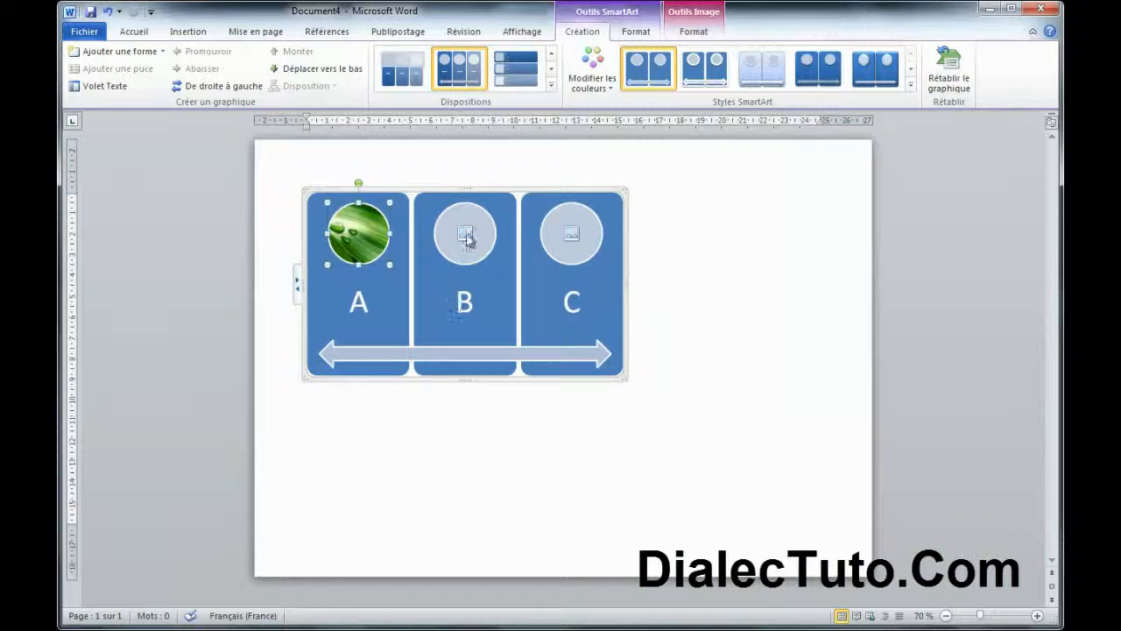
{"action": "left_click", "coordinate": [464, 234]}
{"action": "left_click", "coordinate": [710, 333]}
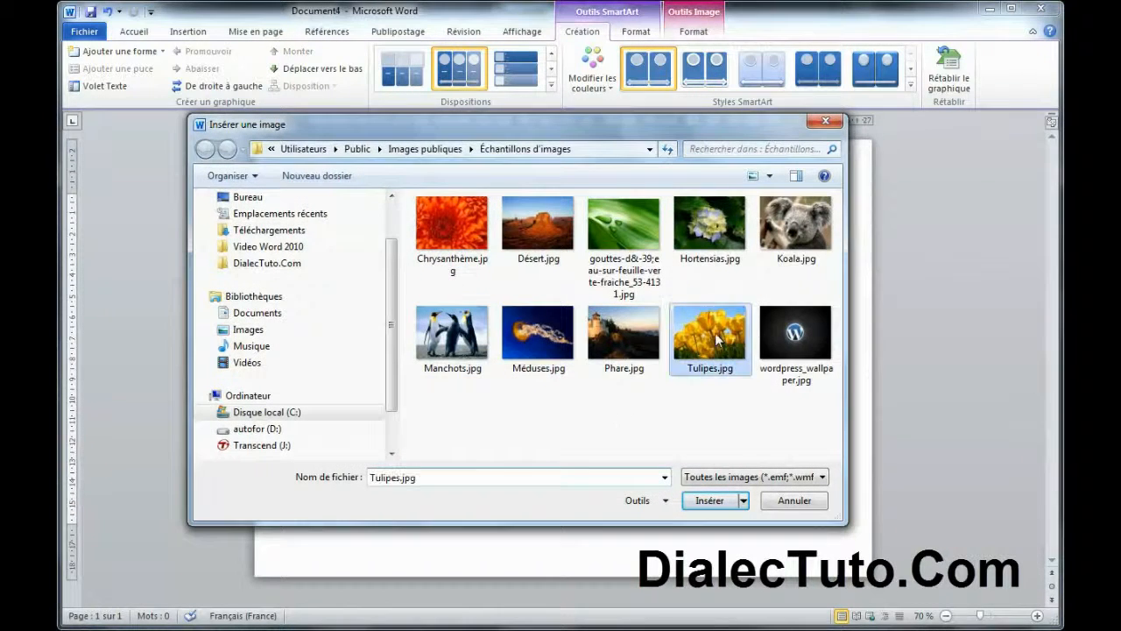
{"action": "left_click", "coordinate": [710, 502]}
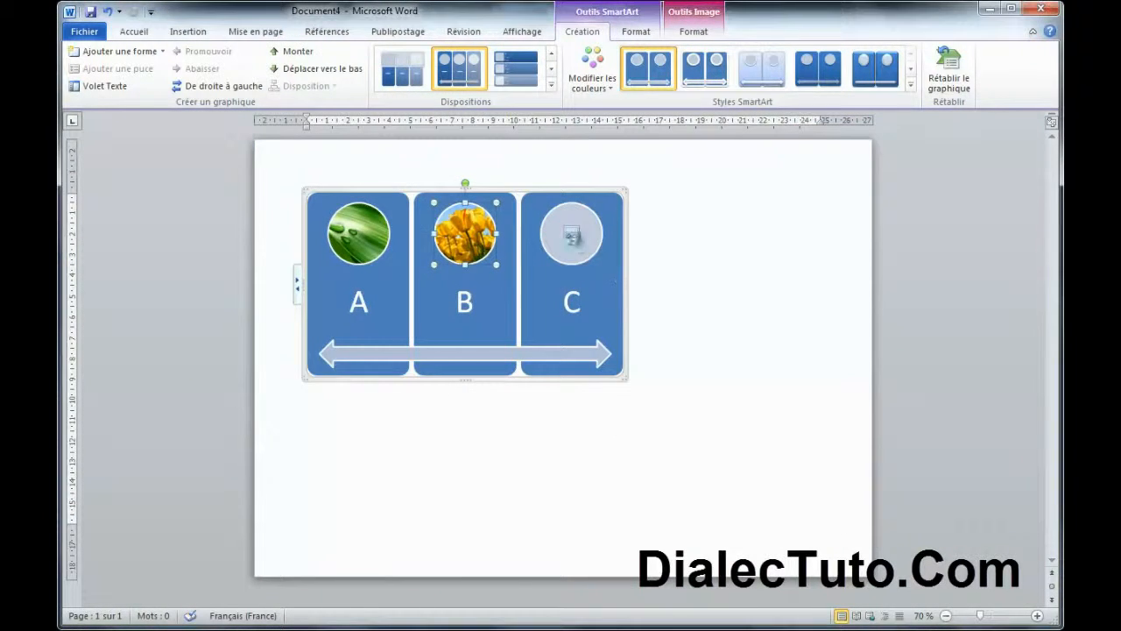
{"action": "left_click", "coordinate": [571, 233]}
{"action": "left_click", "coordinate": [618, 363]}
{"action": "left_click", "coordinate": [709, 502]}
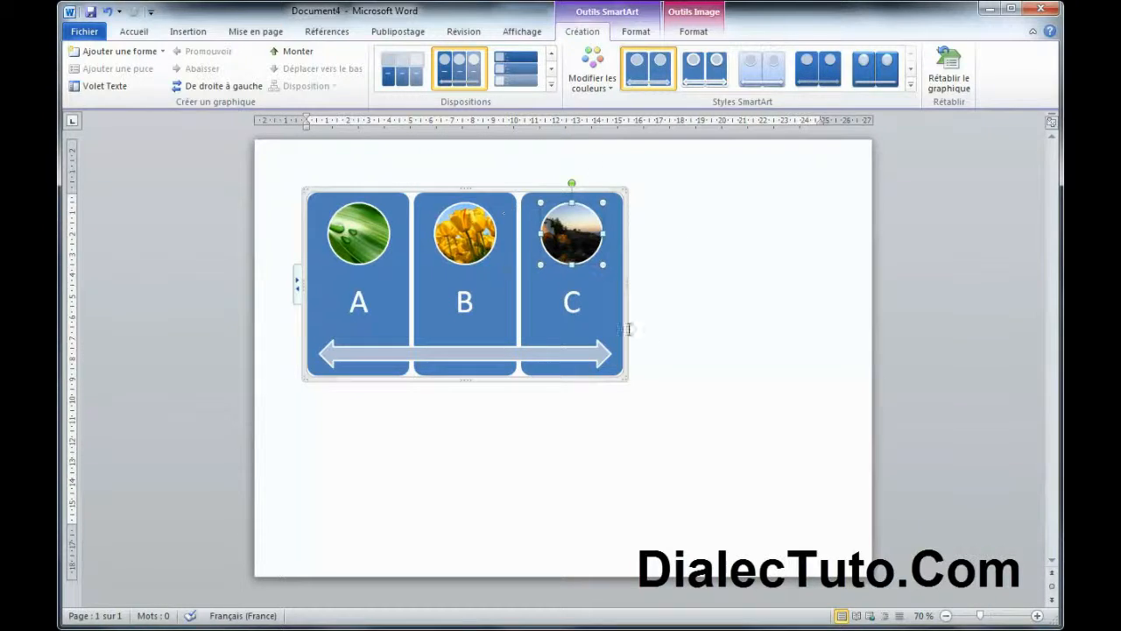
Step: Delete the three-column picture list from the page
{"action": "left_click", "coordinate": [669, 343]}
{"action": "left_click", "coordinate": [621, 377]}
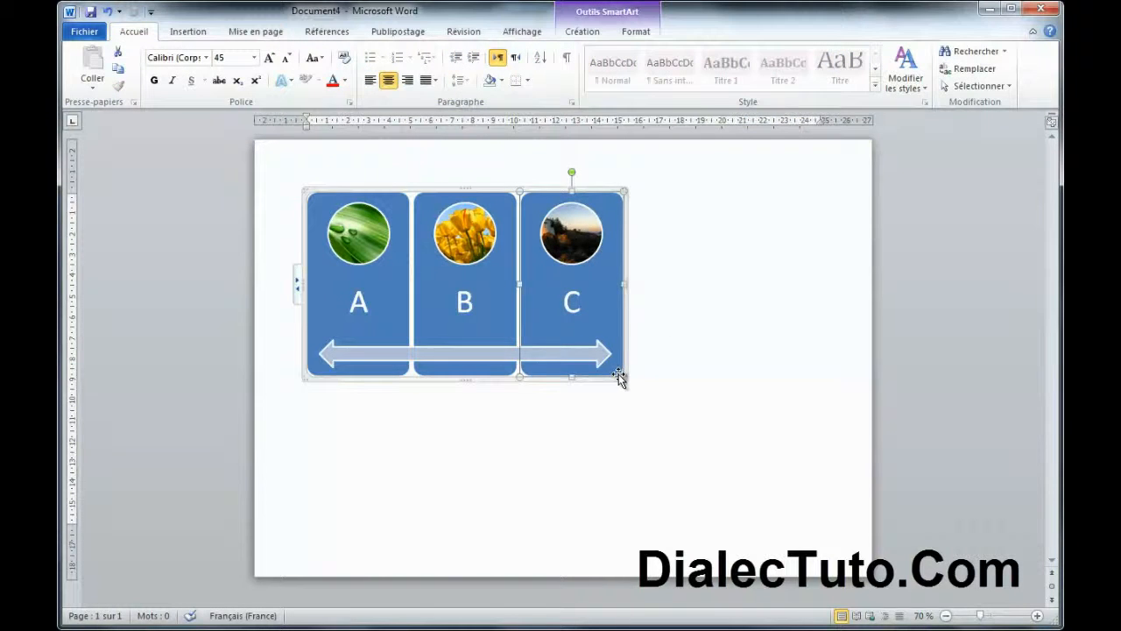
{"action": "key", "text": "Delete"}
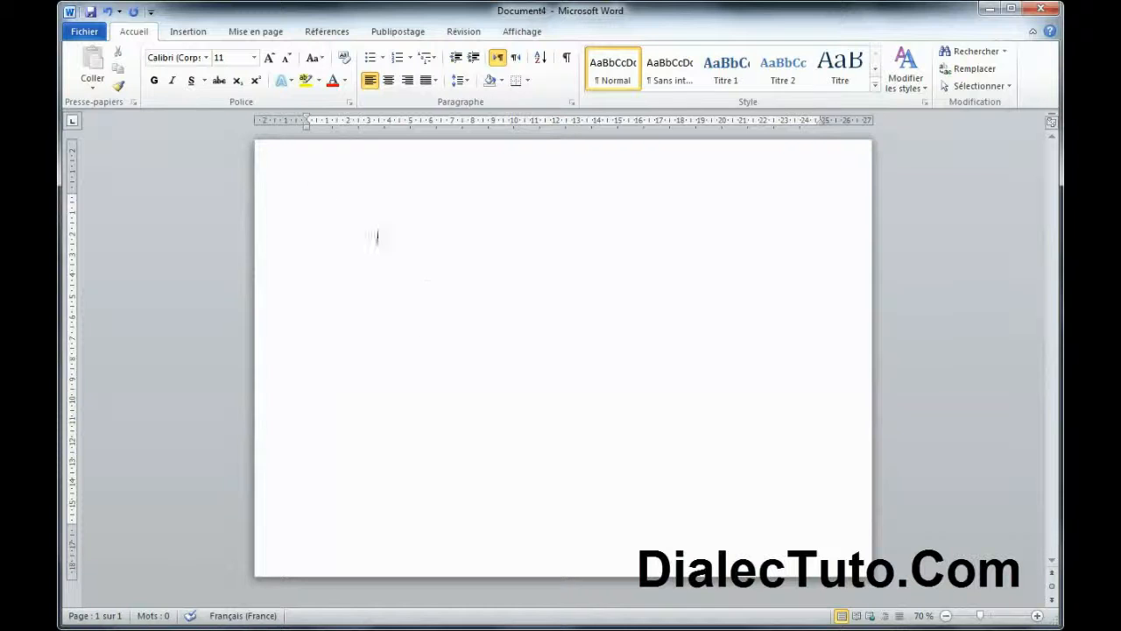
Step: Insert the Processus en bloc continu SmartArt graphic from the Processus category
{"action": "left_click", "coordinate": [190, 32]}
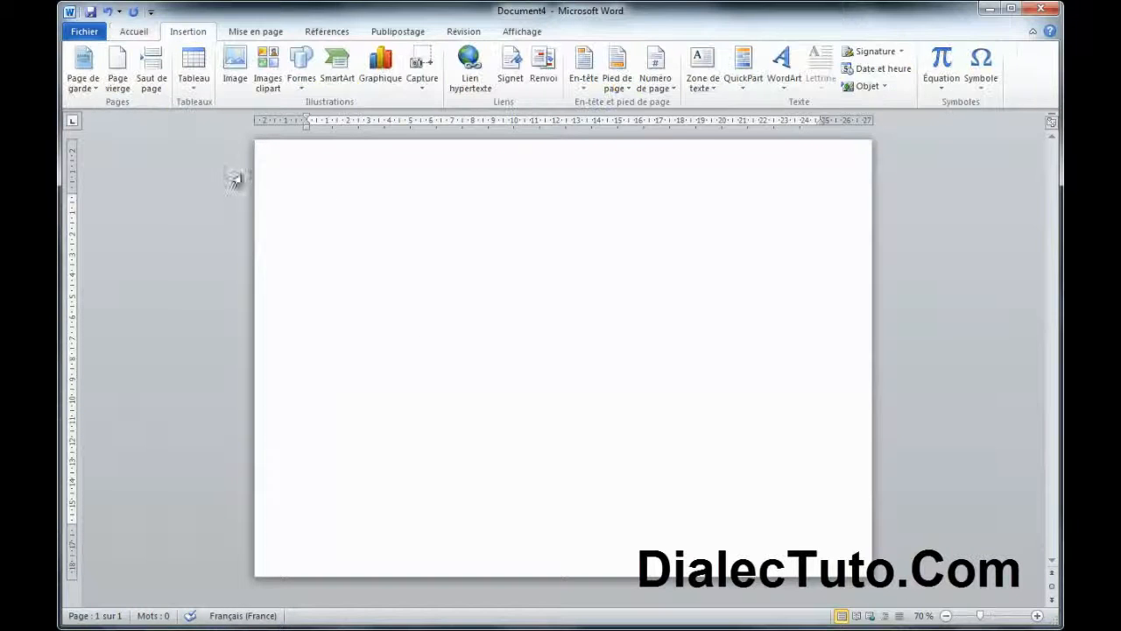
{"action": "left_click", "coordinate": [335, 82]}
{"action": "left_click", "coordinate": [333, 247]}
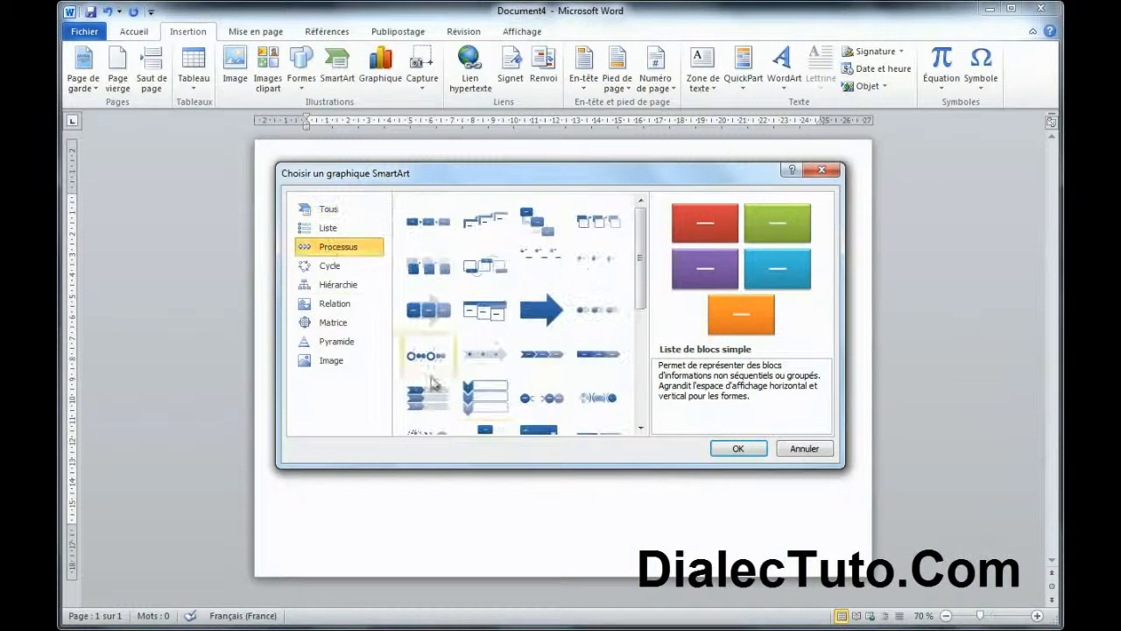
{"action": "left_click", "coordinate": [429, 311]}
{"action": "left_click", "coordinate": [736, 448]}
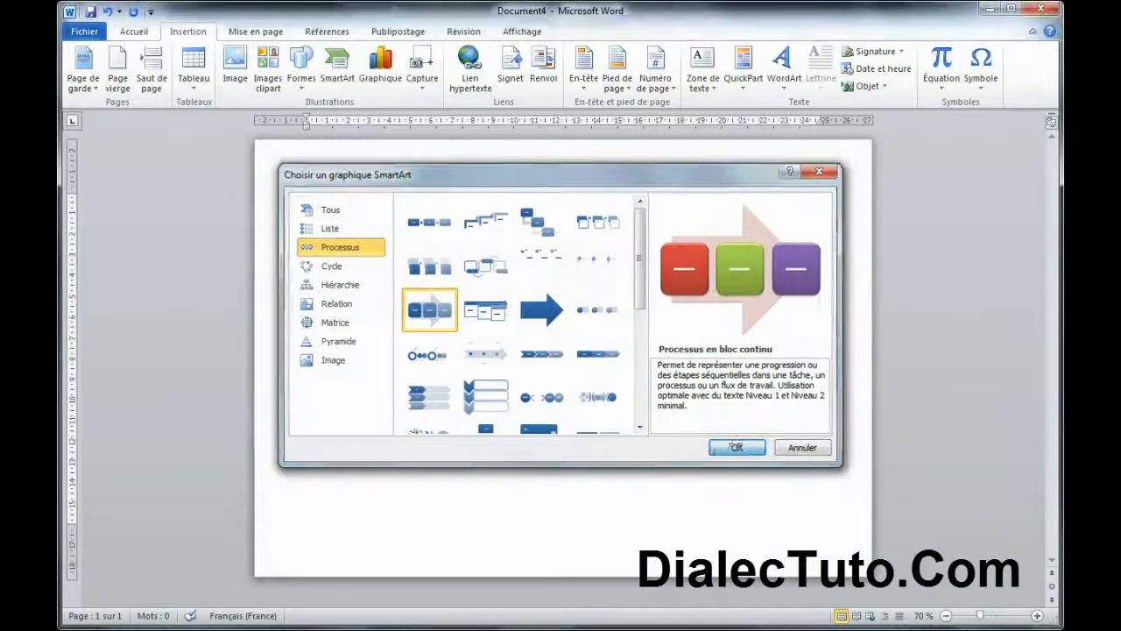
Step: Label the three blocks of the process graphic A, B and C, and select the whole graphic
{"action": "left_click", "coordinate": [363, 292]}
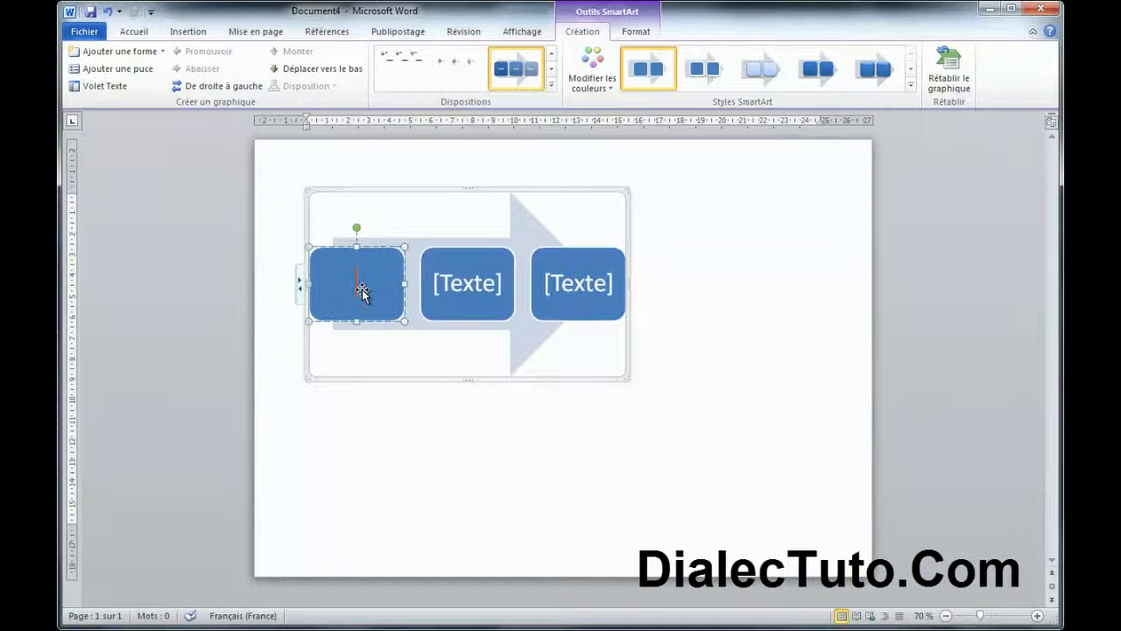
{"action": "type", "text": "a"}
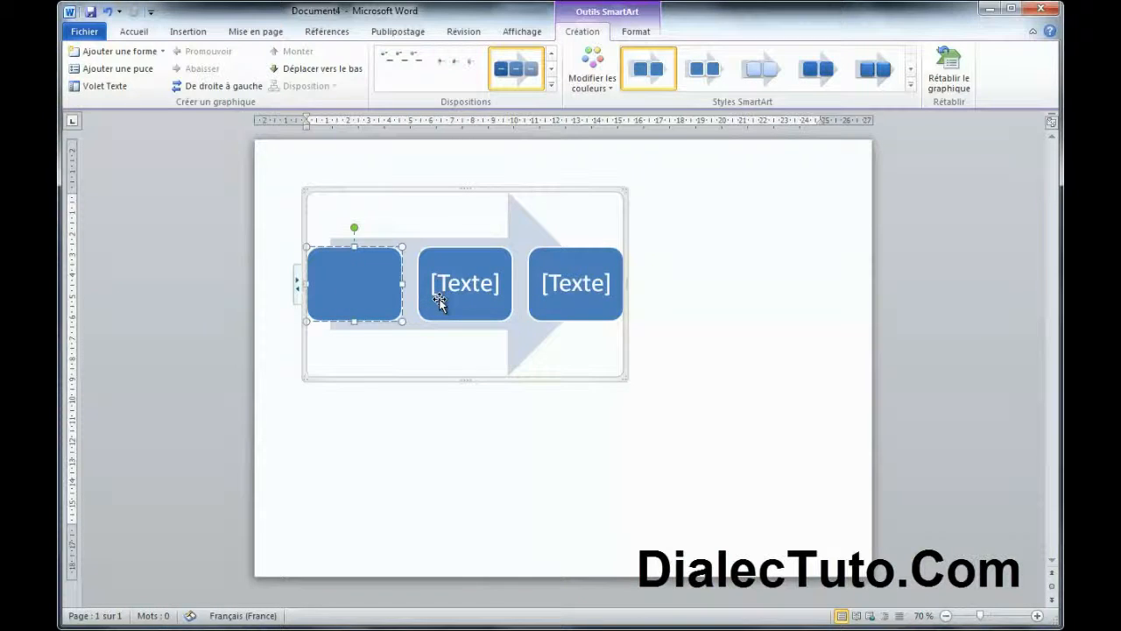
{"action": "left_click", "coordinate": [465, 282]}
{"action": "type", "text": "B"}
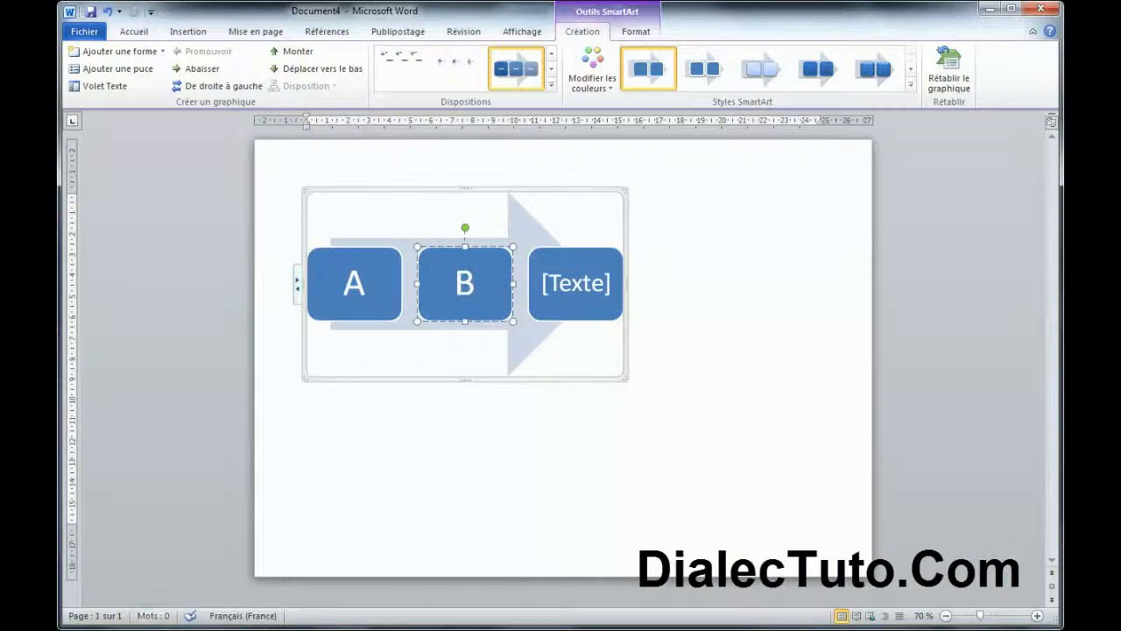
{"action": "left_click", "coordinate": [581, 293]}
{"action": "type", "text": "C"}
{"action": "left_click", "coordinate": [625, 377]}
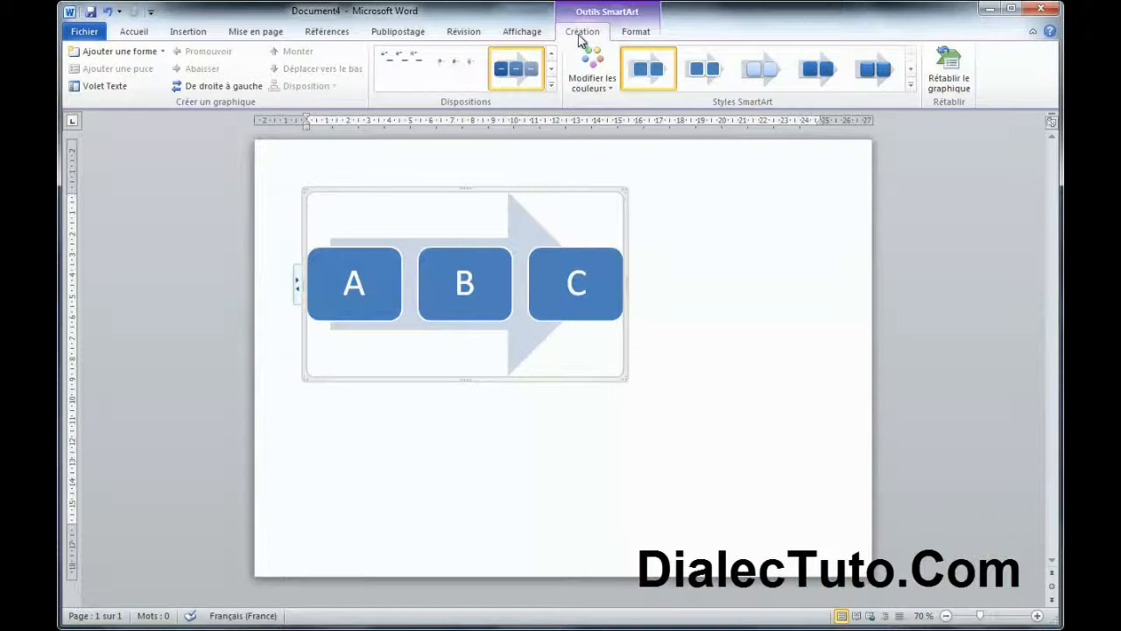
Step: Try the three-chevron process layout on the graphic, followed by the layout with small circles in front of arrows
{"action": "left_click", "coordinate": [551, 85]}
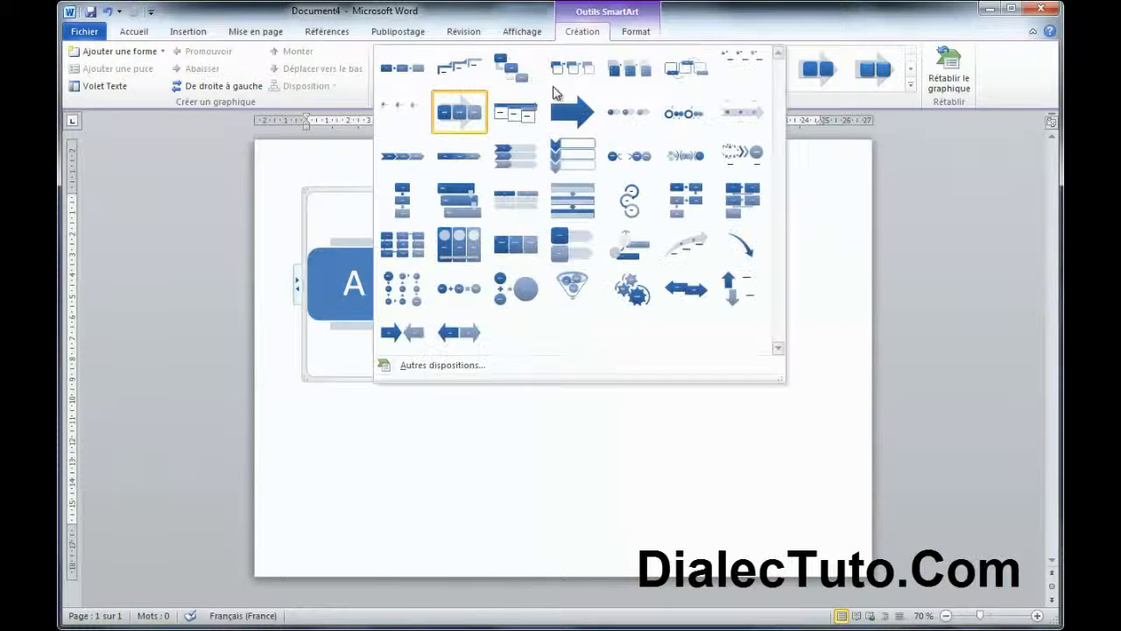
{"action": "left_click", "coordinate": [408, 161]}
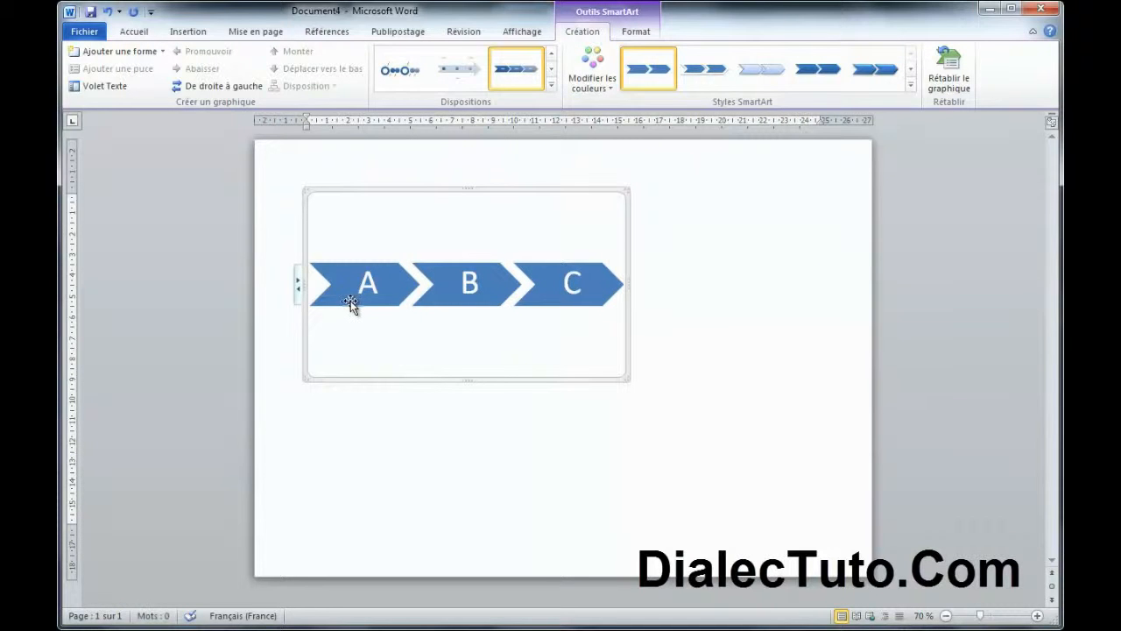
{"action": "left_click", "coordinate": [551, 85]}
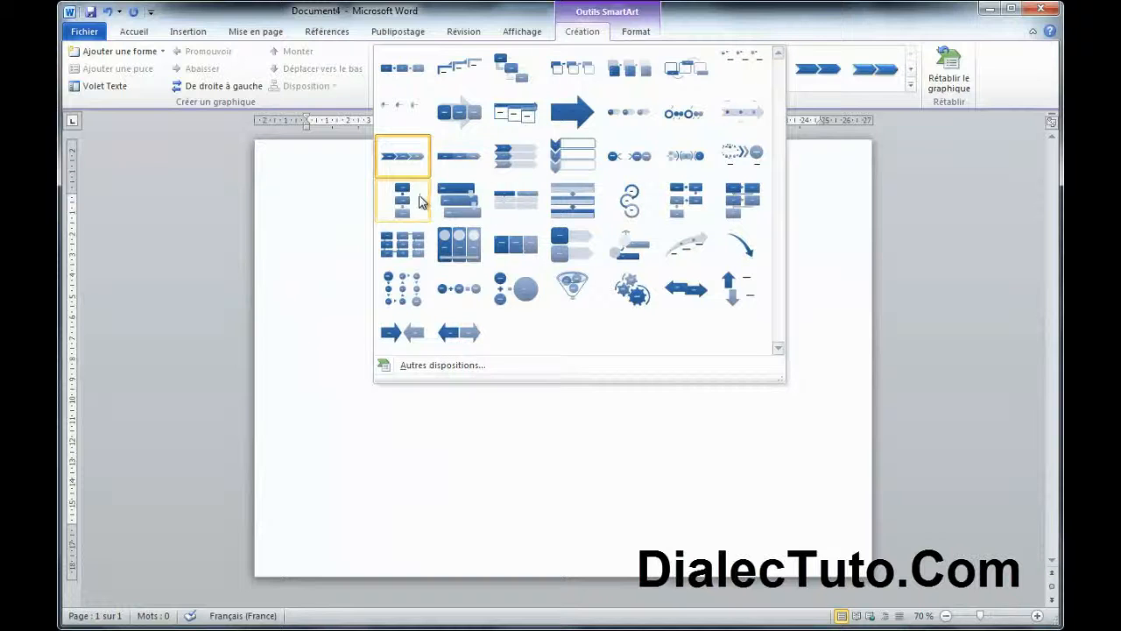
{"action": "left_click", "coordinate": [624, 122]}
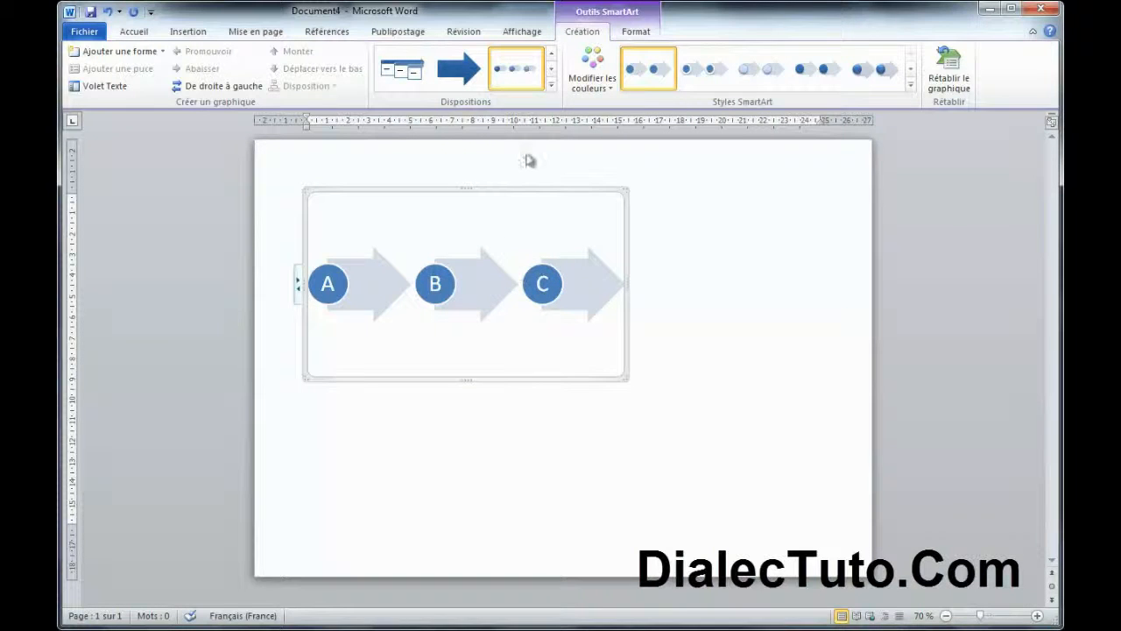
Step: Change the graphic's layout to Processus simple, with rectangular blocks linked by small arrows
{"action": "left_click", "coordinate": [551, 87]}
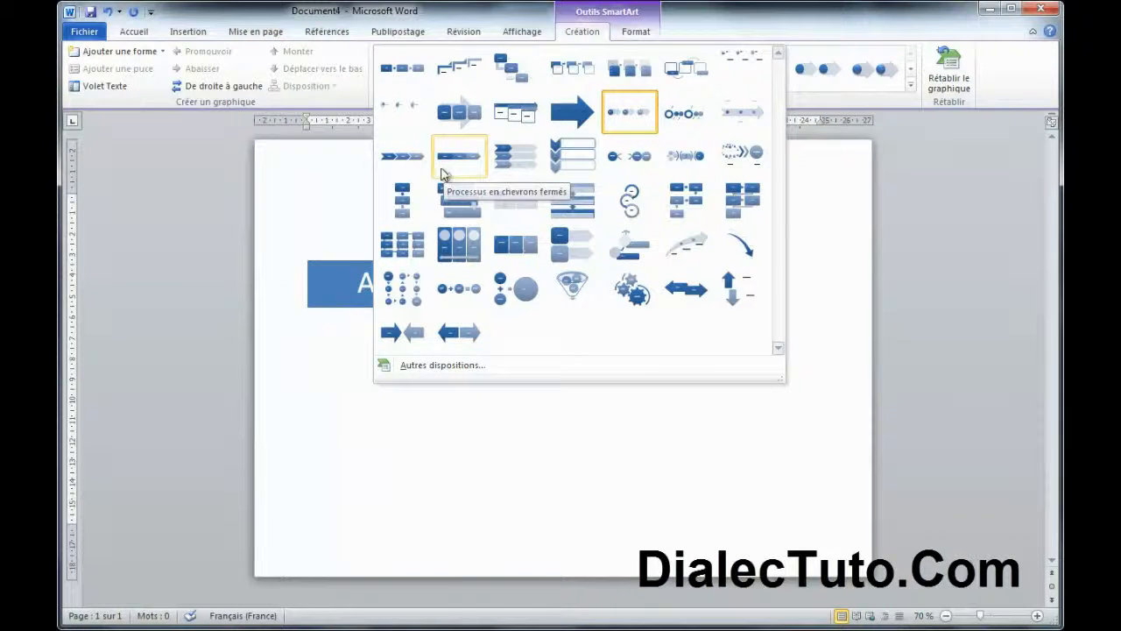
{"action": "left_click", "coordinate": [415, 72]}
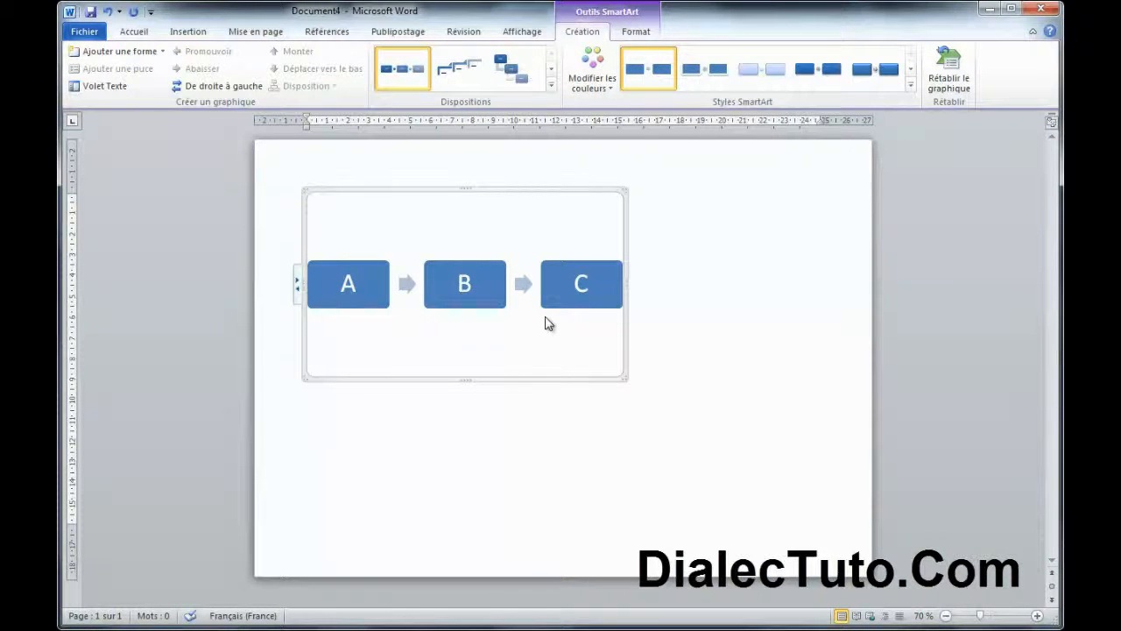
Step: Recolour the process graphic with the first En couleur set and apply the glossy SmartArt style with shaded blocks
{"action": "left_click", "coordinate": [604, 87]}
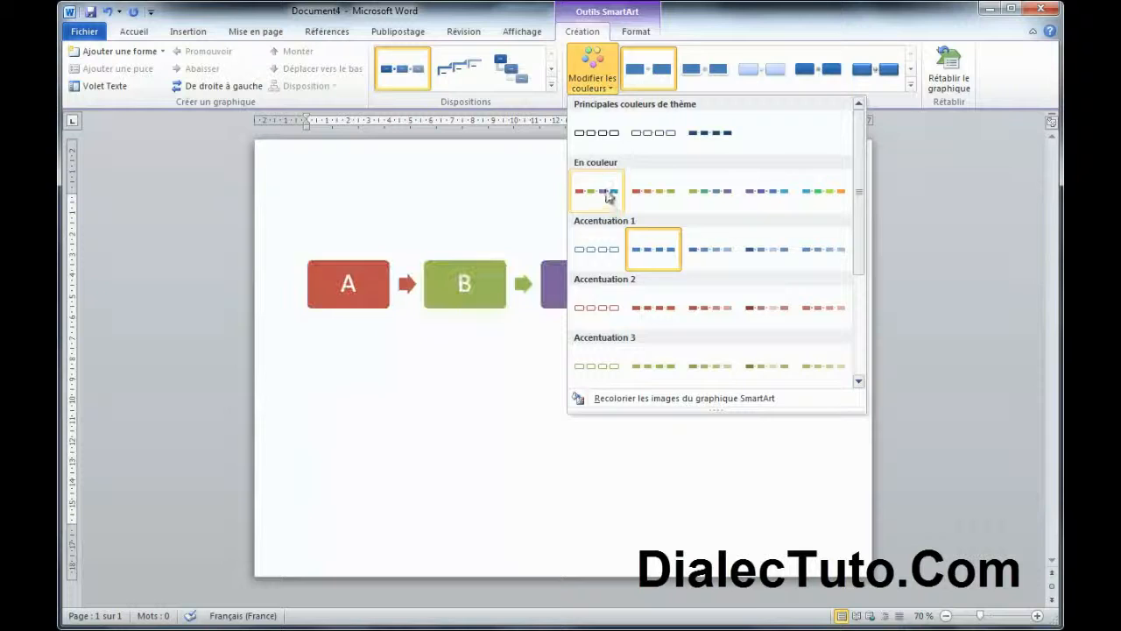
{"action": "left_click", "coordinate": [605, 191]}
{"action": "left_click", "coordinate": [885, 77]}
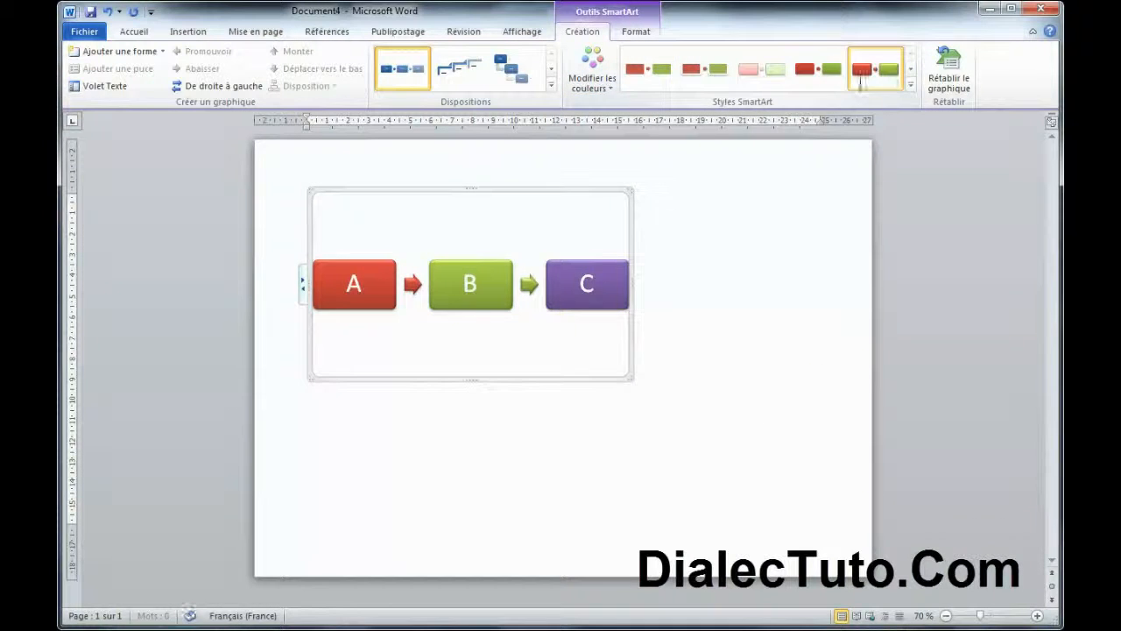
Step: Add a fourth item D after C through the graphic's text list, and close the list
{"action": "left_click", "coordinate": [303, 289]}
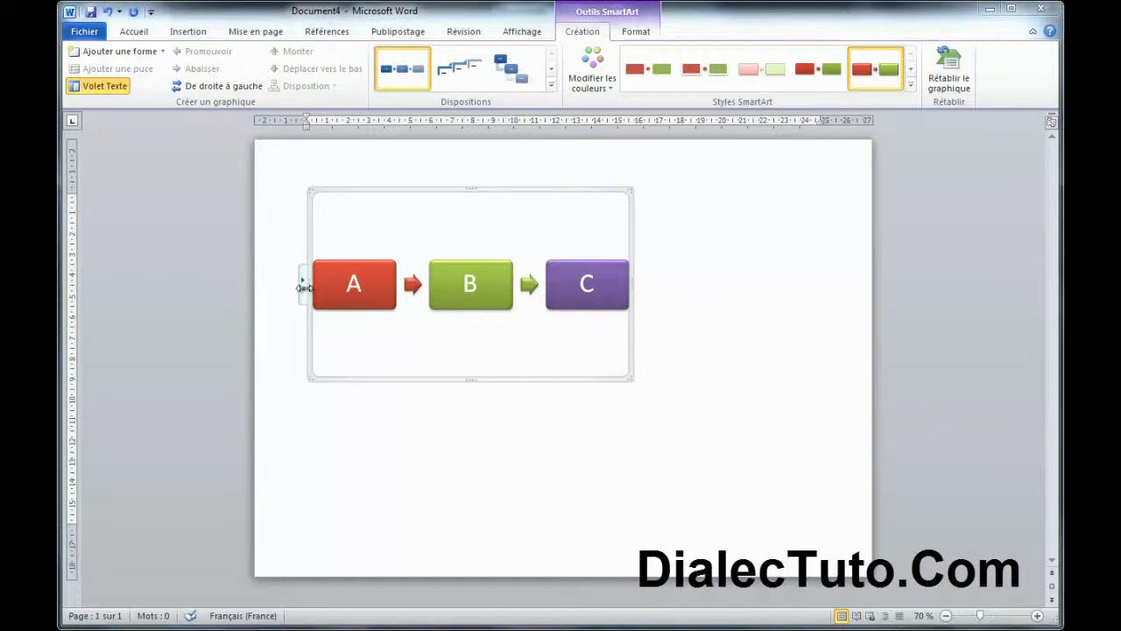
{"action": "left_click", "coordinate": [165, 256]}
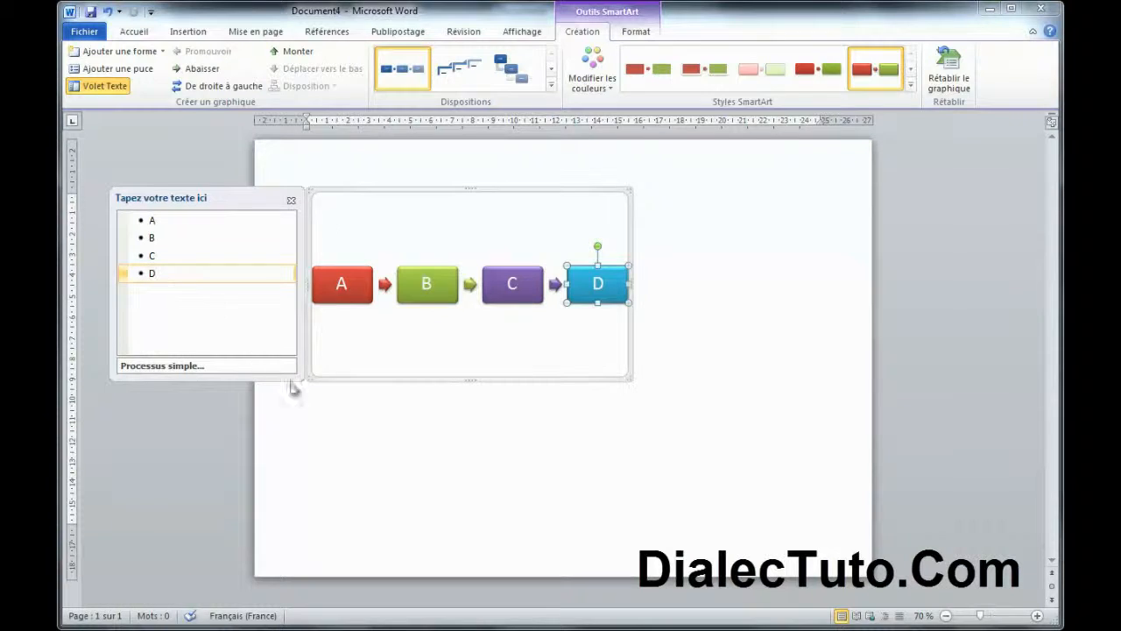
{"action": "left_click", "coordinate": [292, 202]}
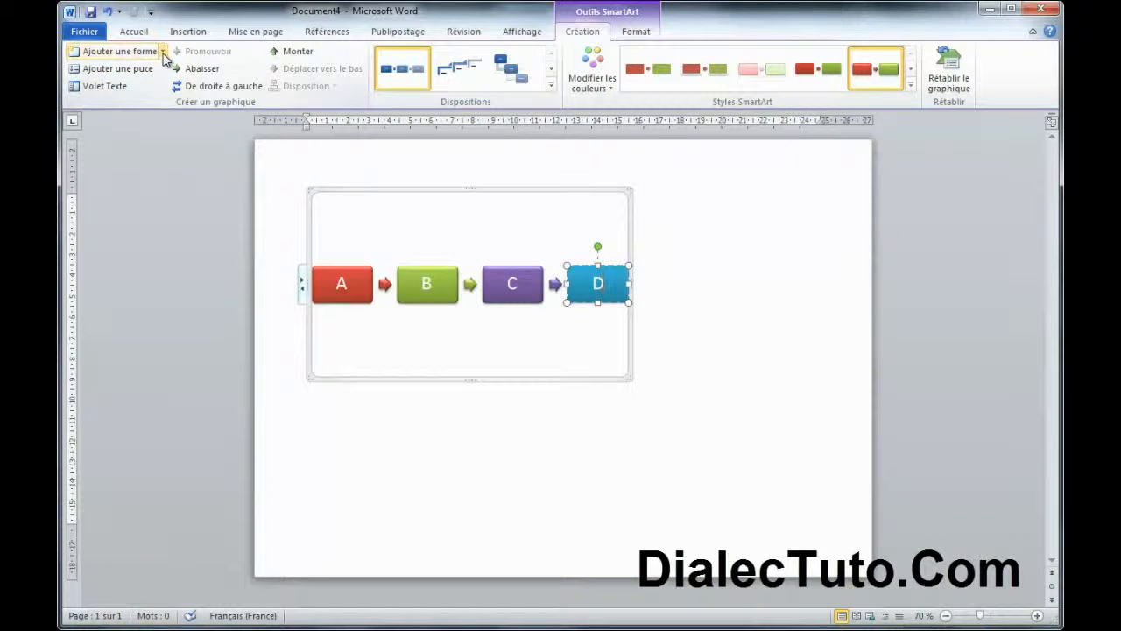
Step: Add a shape after block D and label it E
{"action": "left_click", "coordinate": [613, 301]}
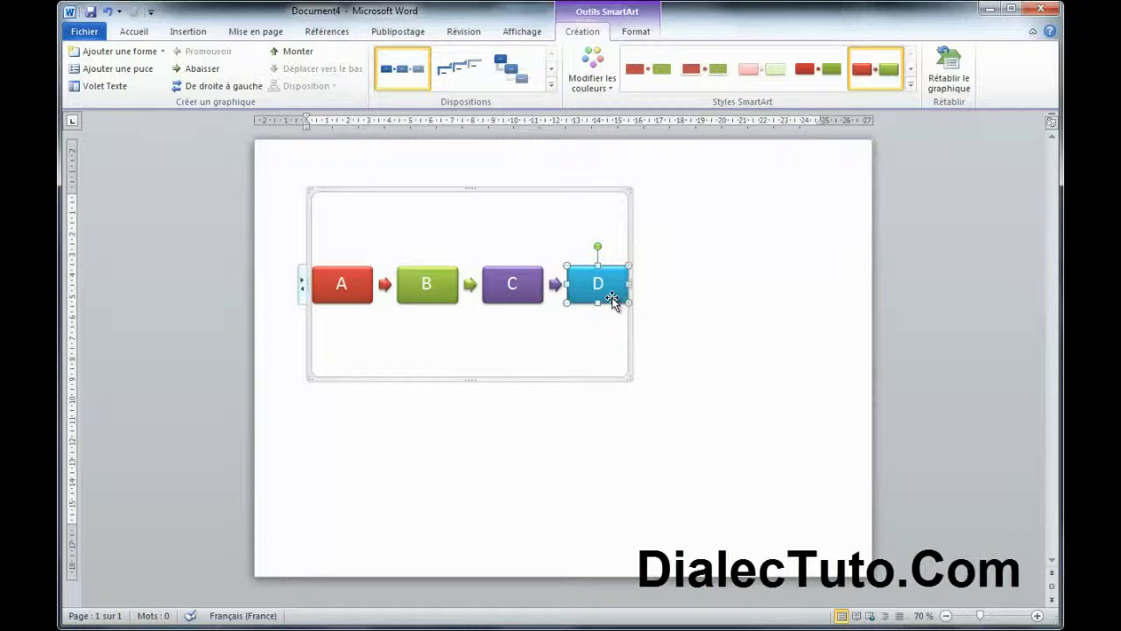
{"action": "left_click", "coordinate": [163, 53]}
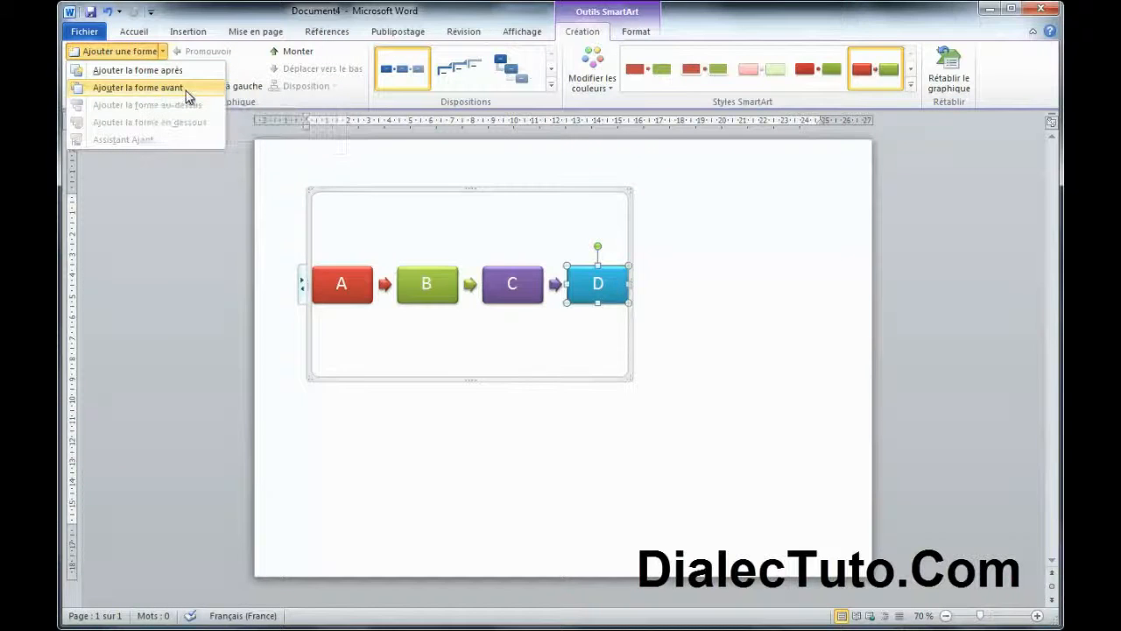
{"action": "left_click", "coordinate": [175, 72]}
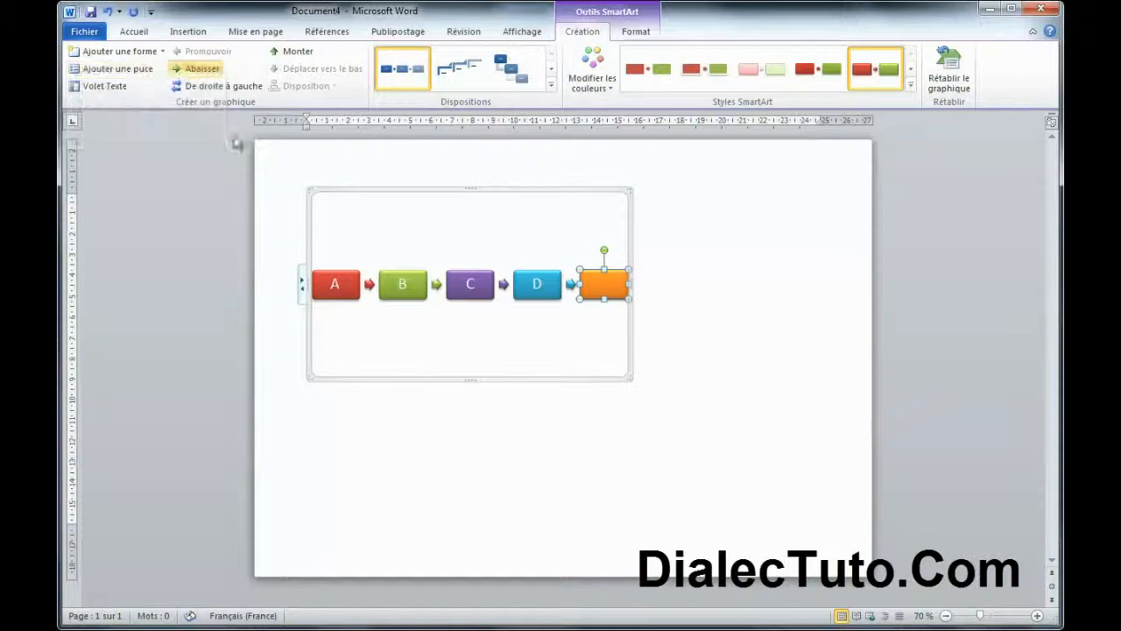
{"action": "type", "text": "E"}
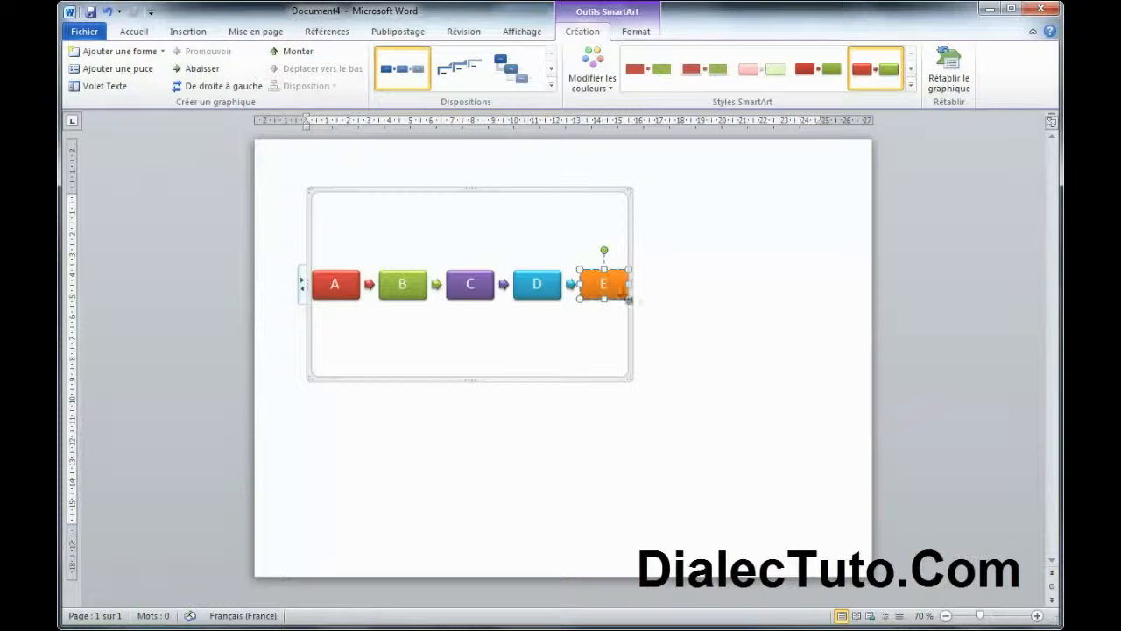
{"action": "left_click", "coordinate": [629, 351]}
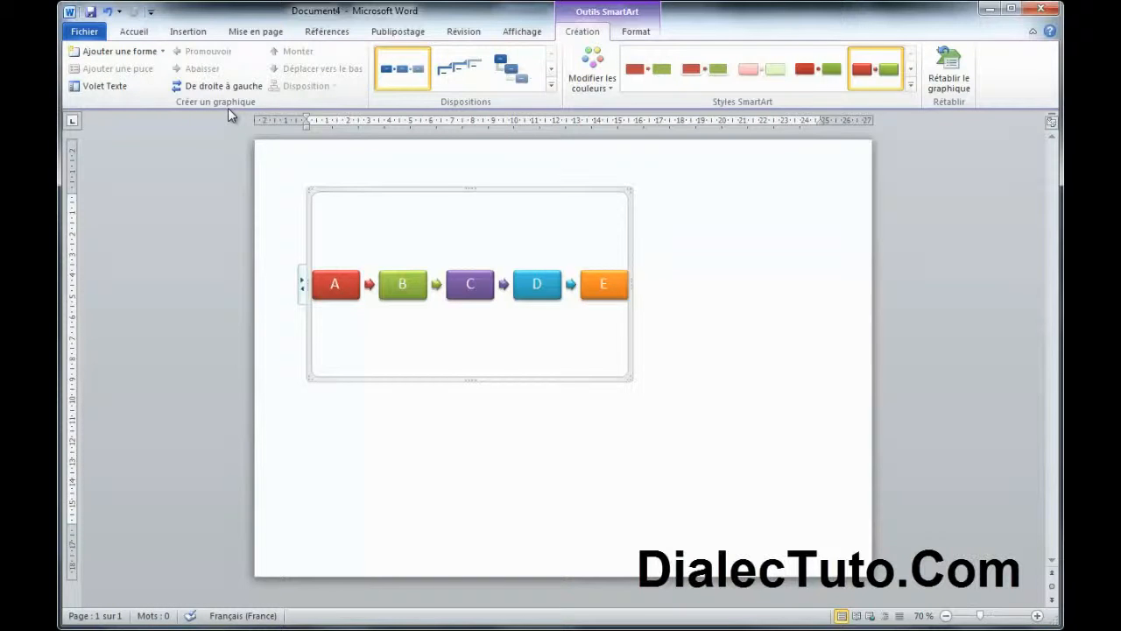
Step: Show the graphic's text pane and hide it again
{"action": "left_click", "coordinate": [98, 86]}
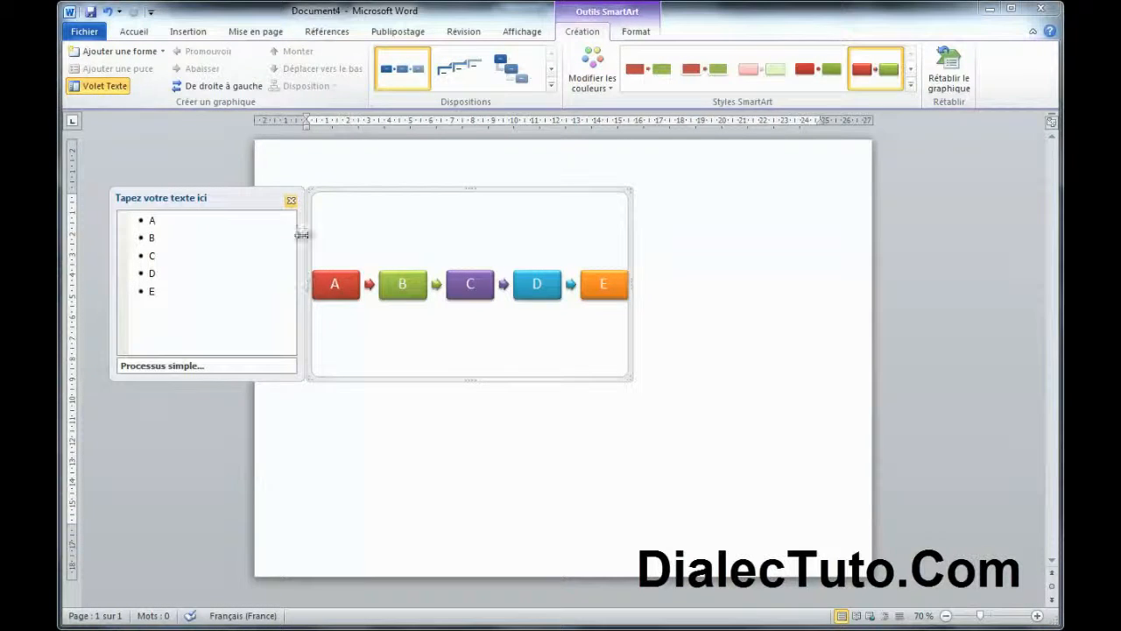
{"action": "left_click", "coordinate": [105, 86]}
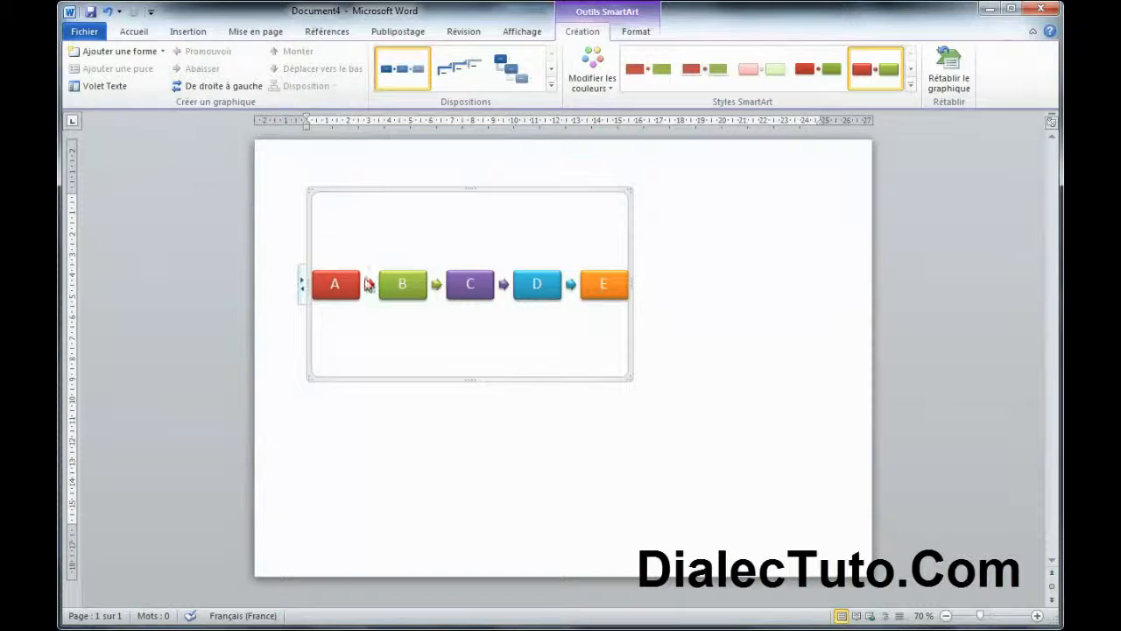
Step: Move block E one position ahead of D and return it to the end of the process
{"action": "left_click", "coordinate": [600, 296]}
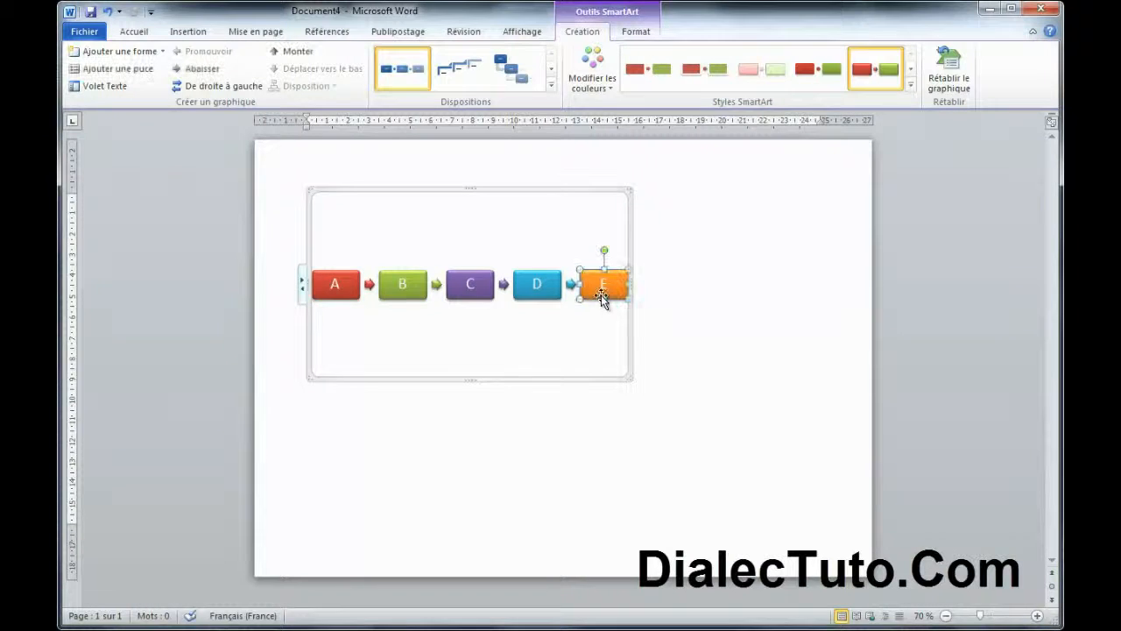
{"action": "left_click", "coordinate": [295, 55]}
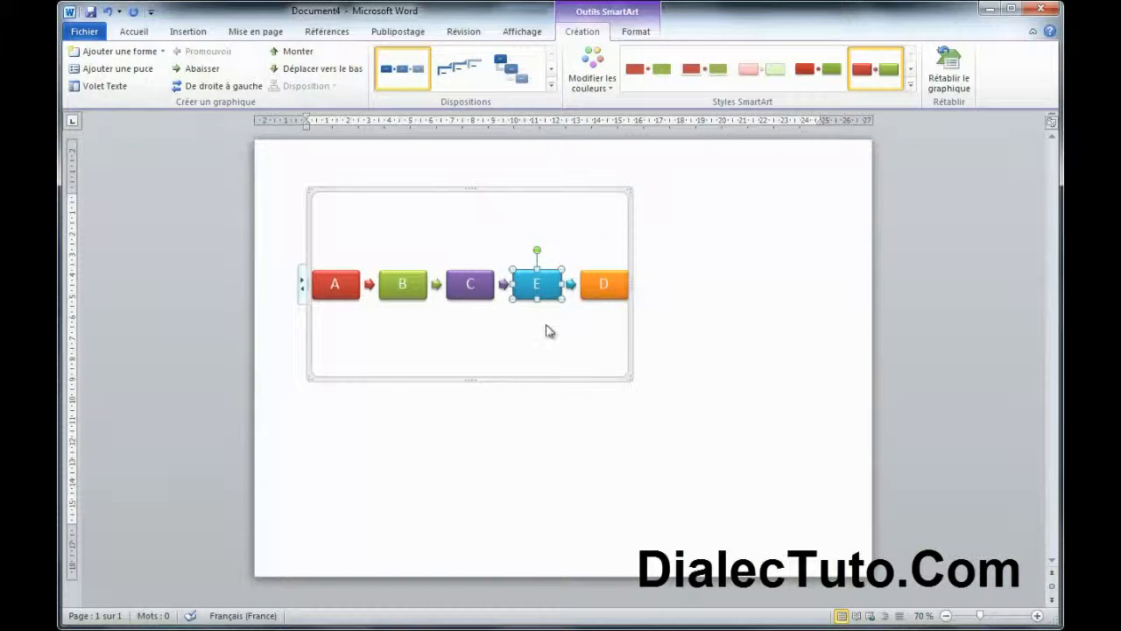
{"action": "left_click", "coordinate": [324, 71]}
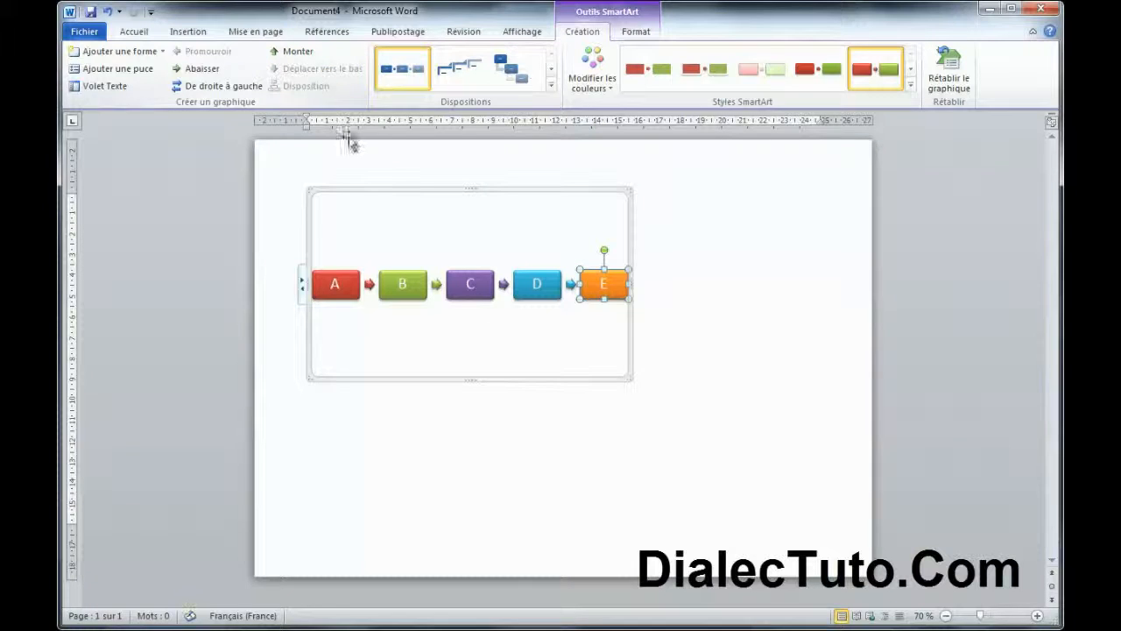
Step: Move block B up ahead of A and back down two positions to place it between C and D
{"action": "left_click", "coordinate": [402, 296]}
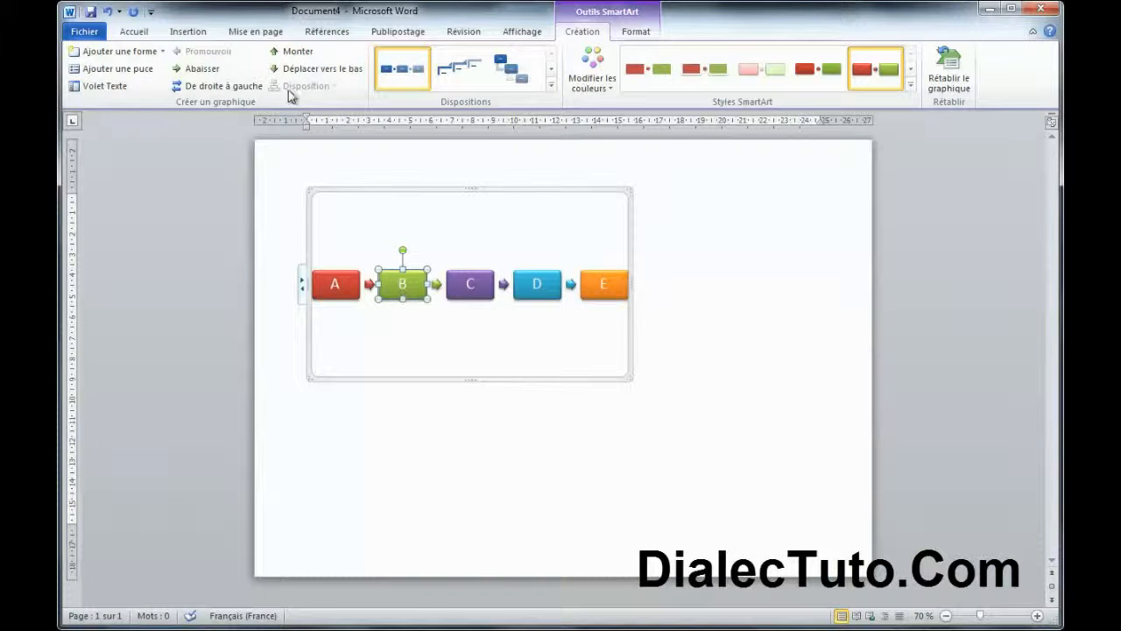
{"action": "left_click", "coordinate": [294, 54]}
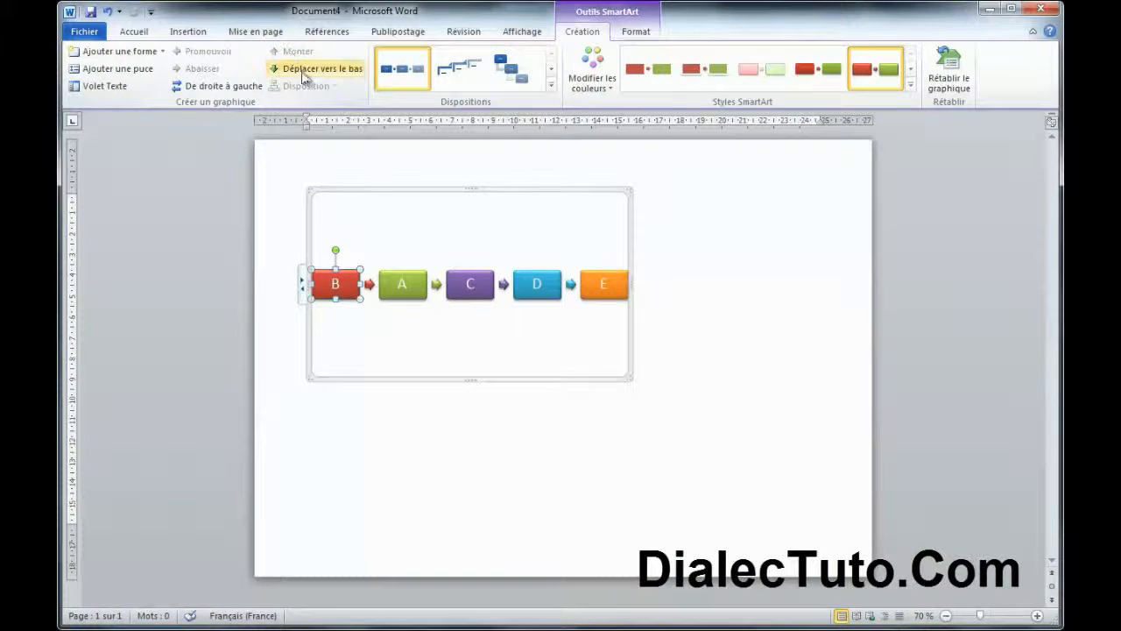
{"action": "left_click", "coordinate": [303, 72]}
{"action": "left_click", "coordinate": [304, 72]}
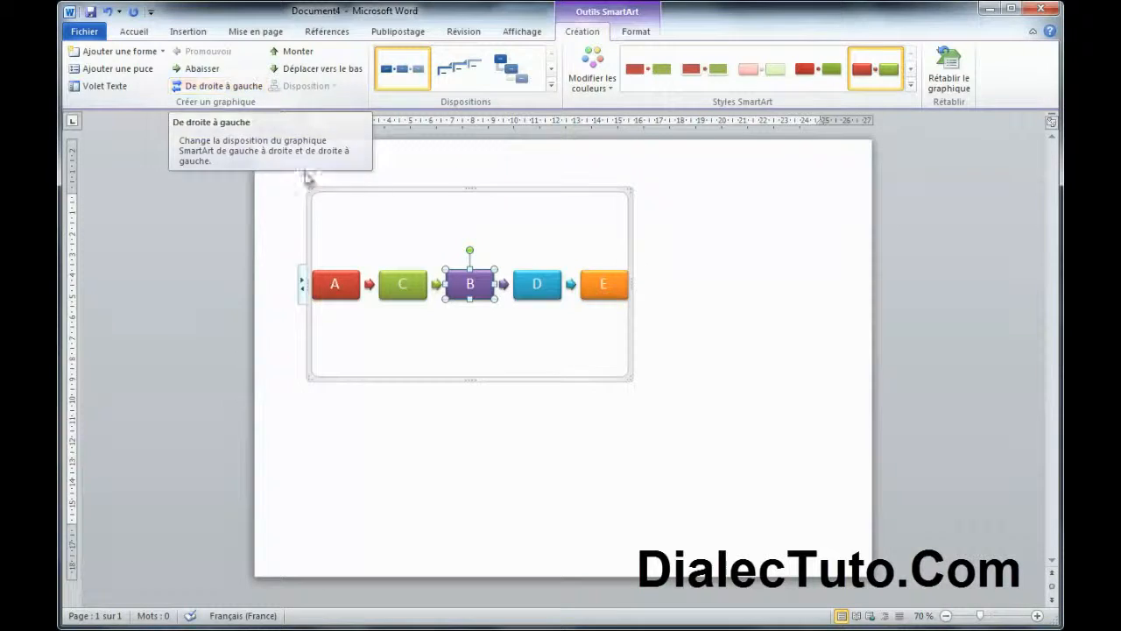
Step: Reverse the whole graphic to run from right to left and switch it back to left to right
{"action": "left_click", "coordinate": [358, 198]}
{"action": "left_click", "coordinate": [224, 91]}
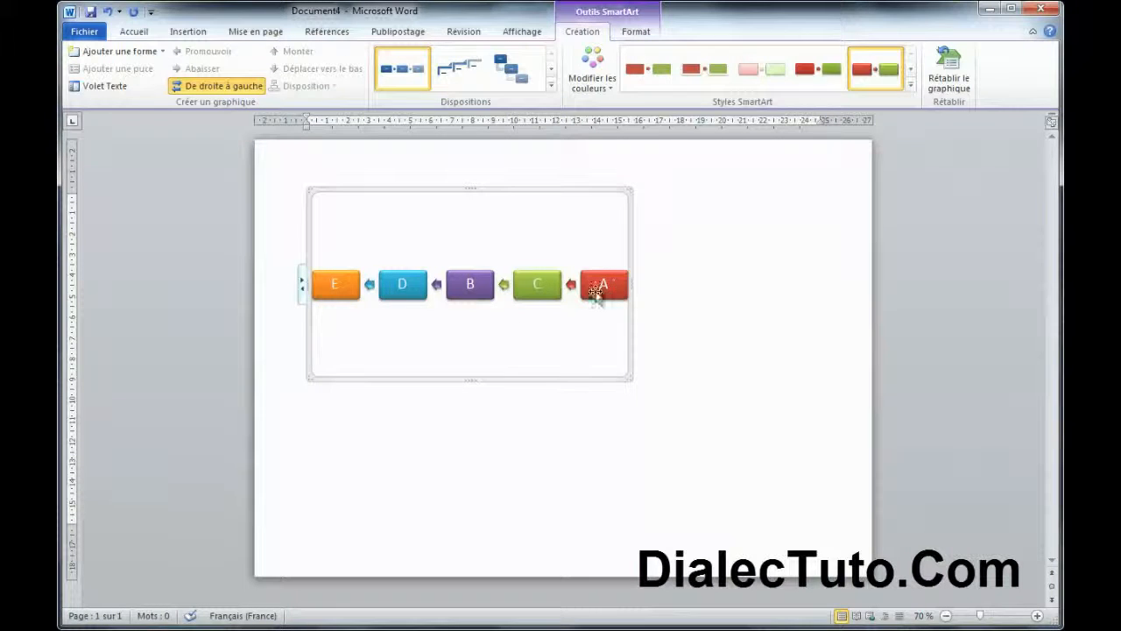
{"action": "left_click", "coordinate": [223, 92]}
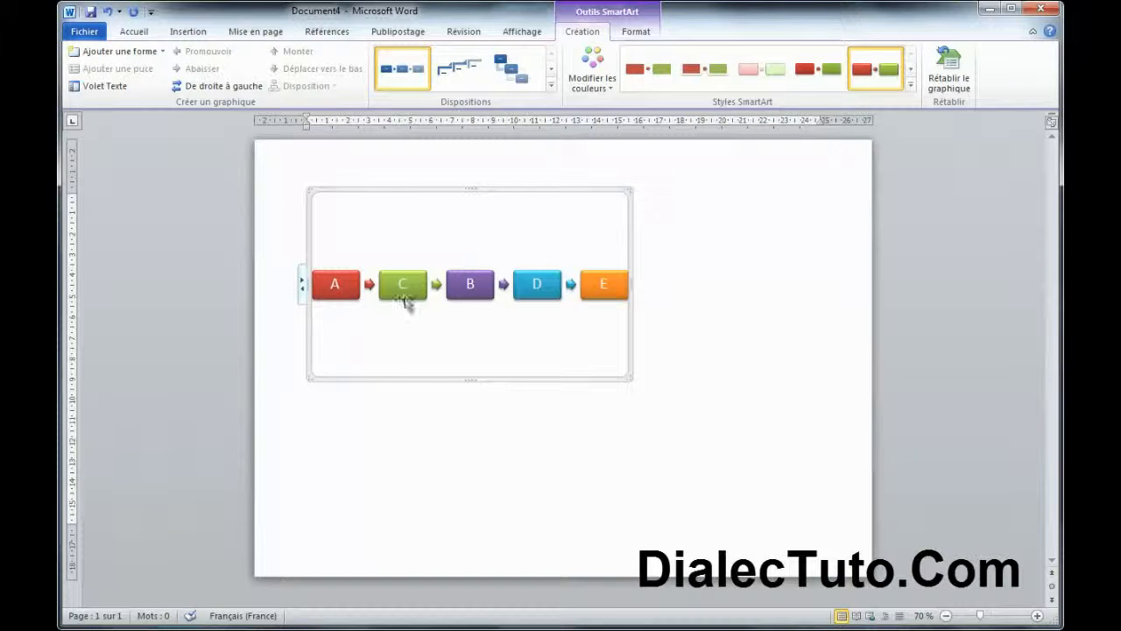
Step: Apply the light grey shape style with black outline to block A and fill it with a darker tan theme colour
{"action": "left_click", "coordinate": [347, 295]}
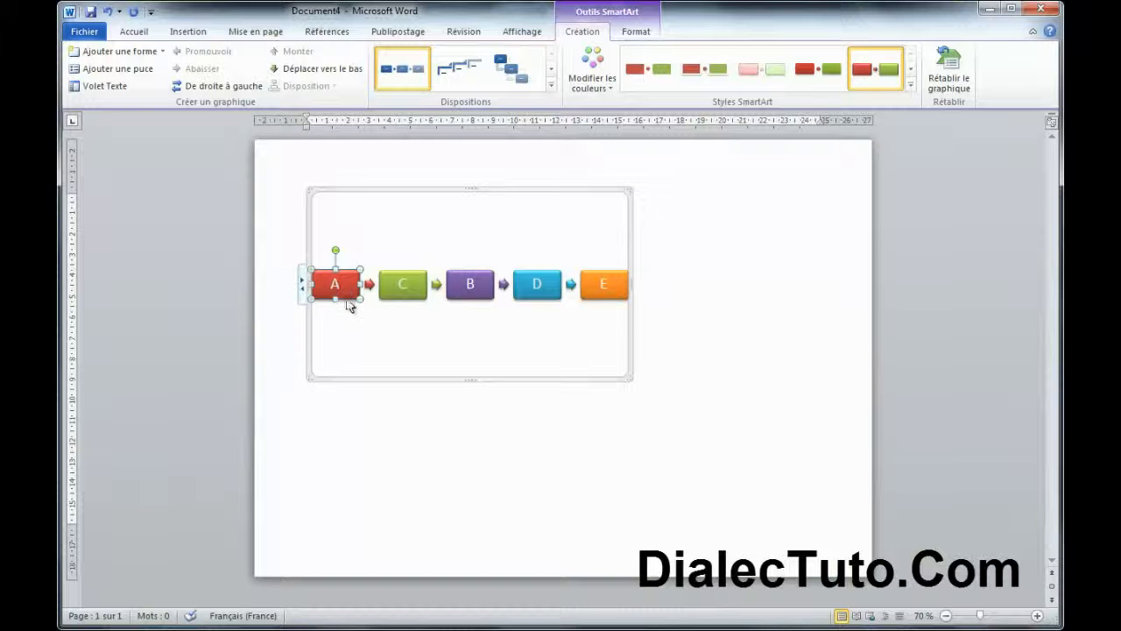
{"action": "left_click", "coordinate": [635, 33]}
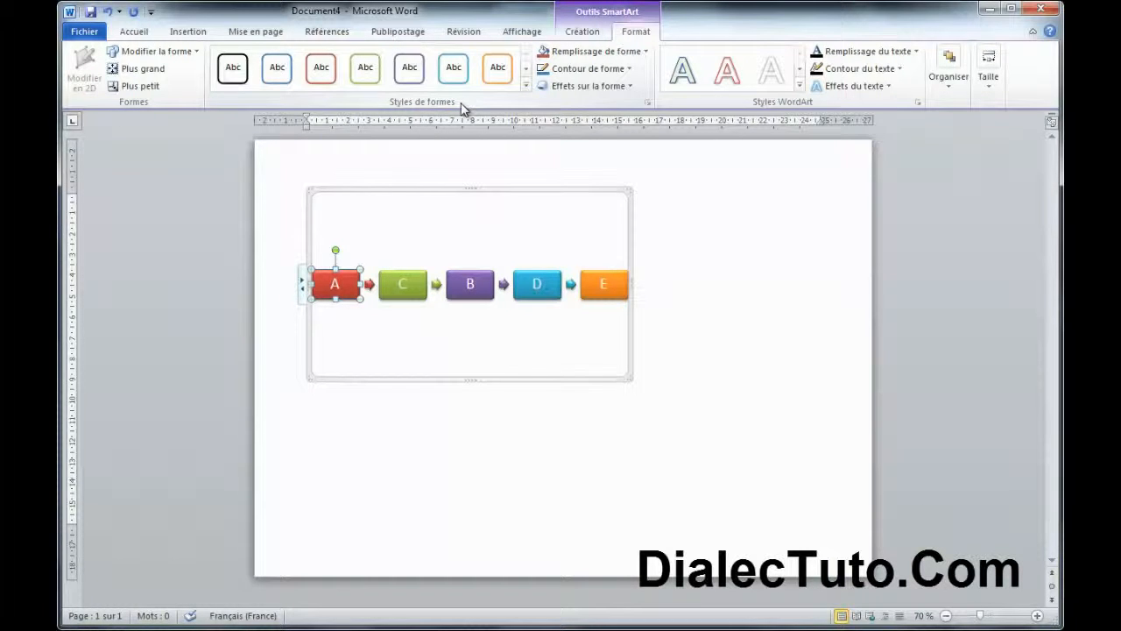
{"action": "left_click", "coordinate": [526, 85]}
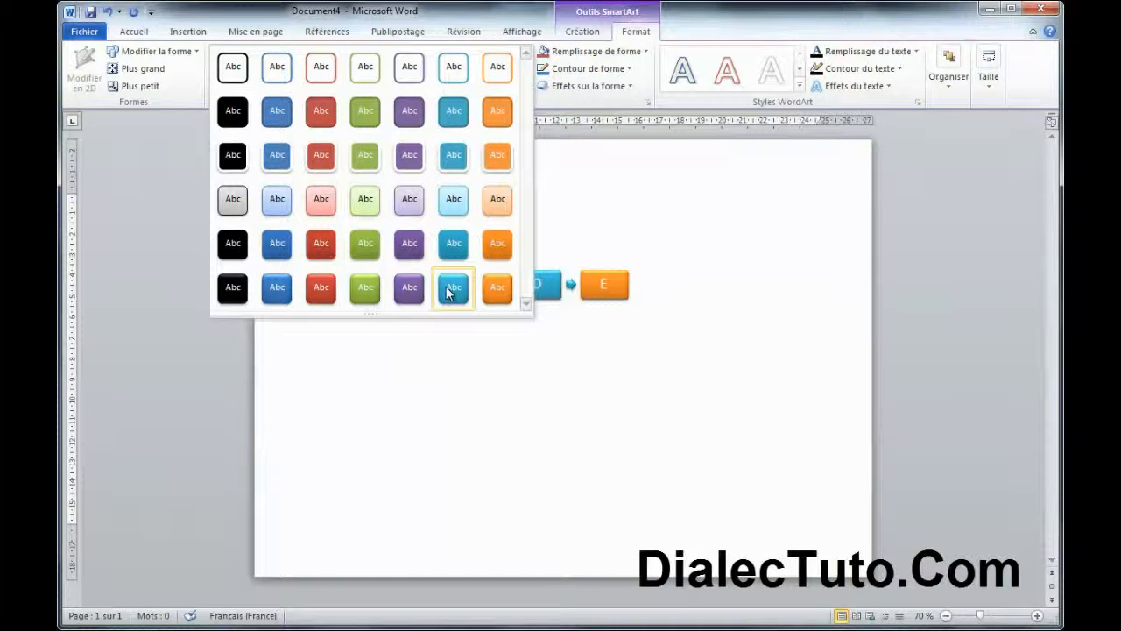
{"action": "left_click", "coordinate": [231, 210]}
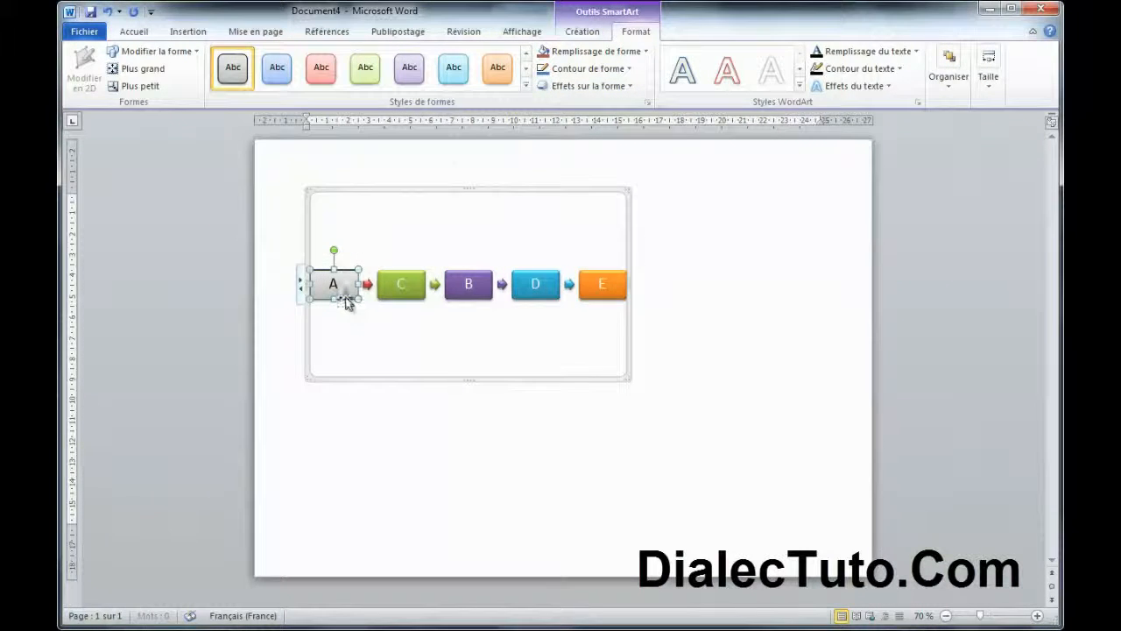
{"action": "left_click", "coordinate": [630, 53]}
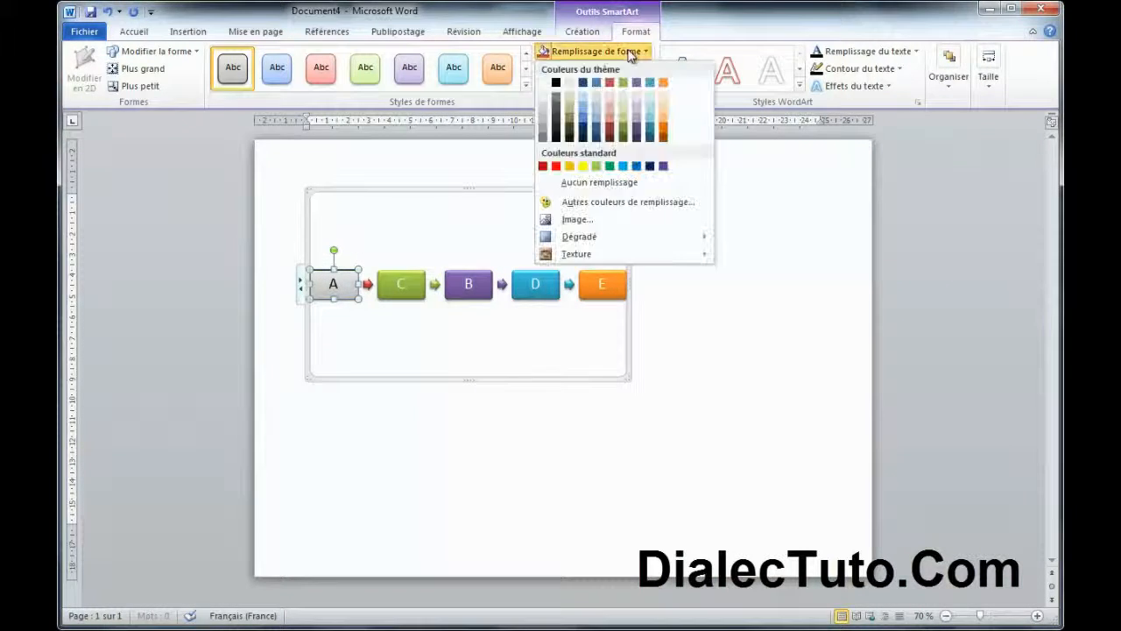
{"action": "left_click", "coordinate": [569, 107]}
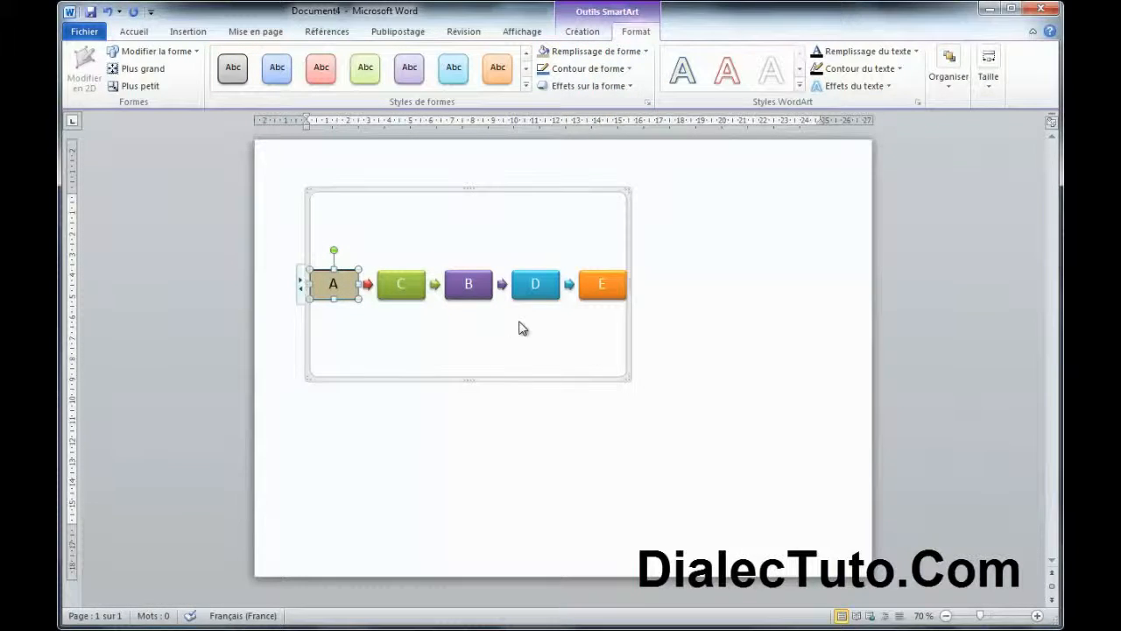
Step: Change the shape of block E from a rectangle to an ellipse
{"action": "left_click", "coordinate": [606, 292]}
{"action": "left_click", "coordinate": [194, 52]}
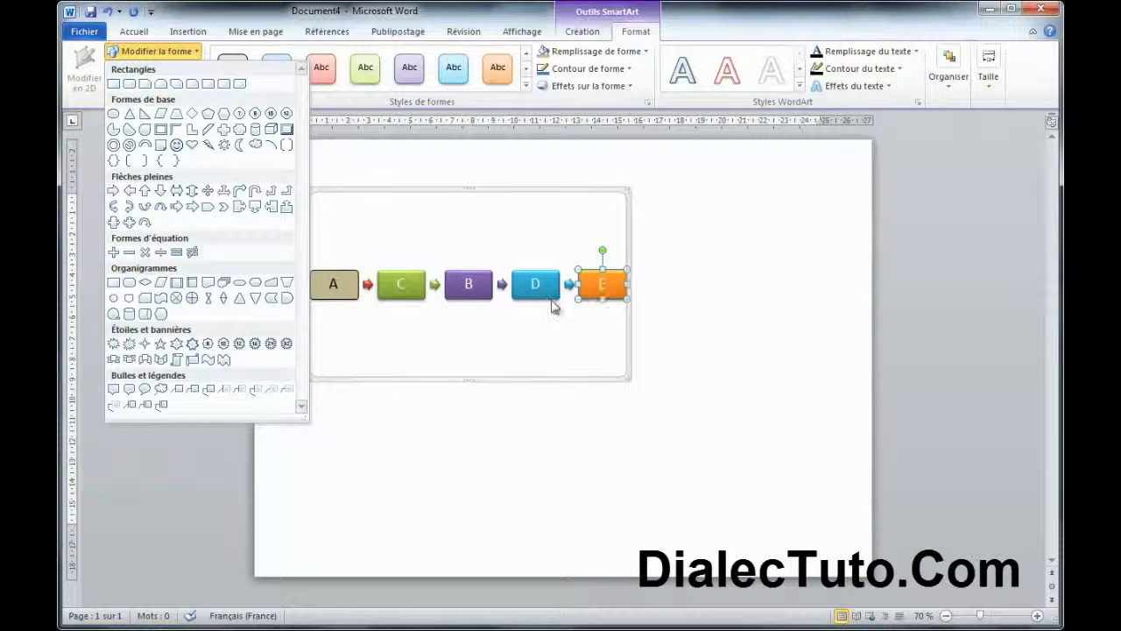
{"action": "left_click", "coordinate": [113, 115]}
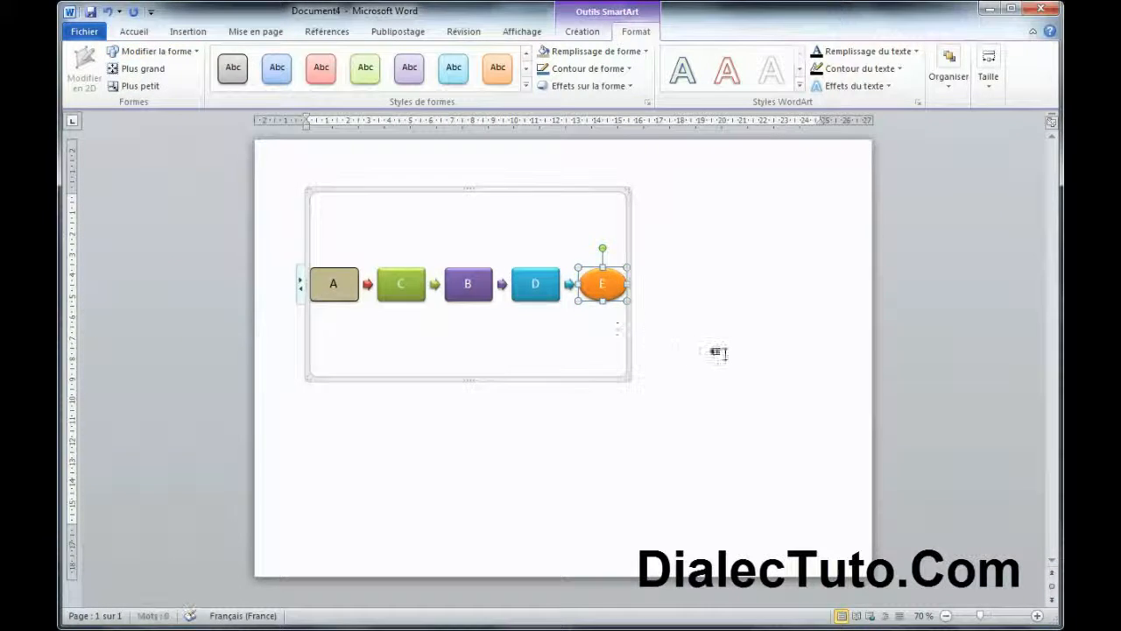
{"action": "left_click", "coordinate": [720, 354]}
Step: Enlarge the block E ellipse by two size increments
{"action": "left_click", "coordinate": [617, 292]}
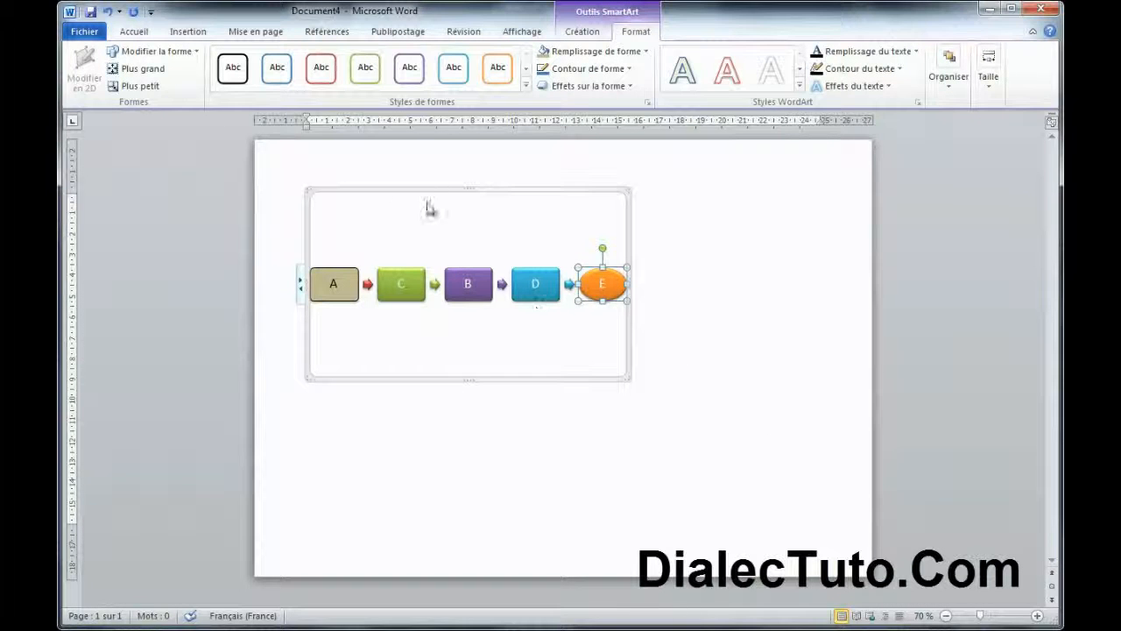
{"action": "left_click", "coordinate": [149, 70]}
{"action": "left_click", "coordinate": [153, 71]}
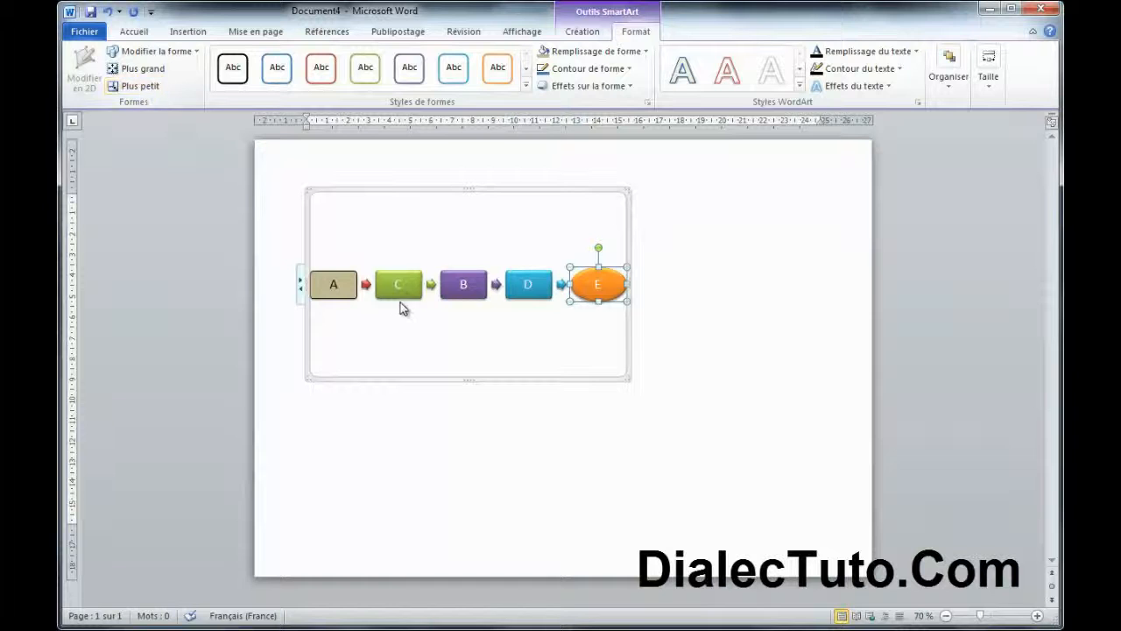
Step: Shrink block C by three size increments and deselect the graphic
{"action": "left_click", "coordinate": [400, 302]}
{"action": "left_click", "coordinate": [140, 86]}
{"action": "left_click", "coordinate": [142, 91]}
{"action": "left_click", "coordinate": [141, 90]}
{"action": "left_click", "coordinate": [773, 440]}
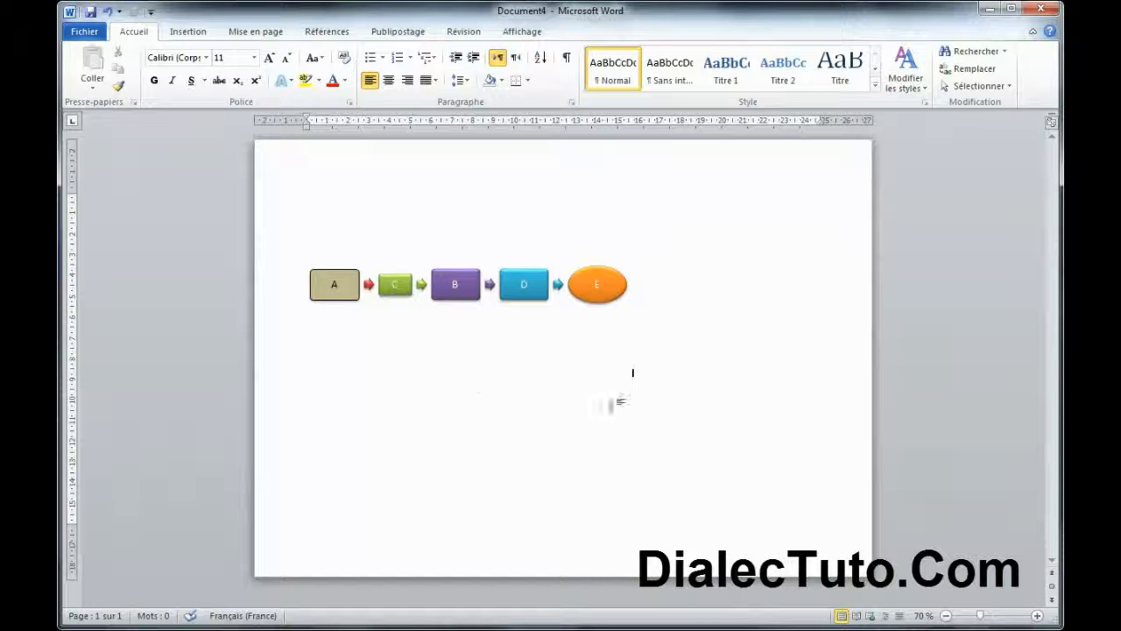
Step: Select the SmartArt graphic as a whole, with no individual block selected
{"action": "left_click", "coordinate": [500, 254]}
{"action": "left_click", "coordinate": [683, 473]}
{"action": "left_click", "coordinate": [561, 250]}
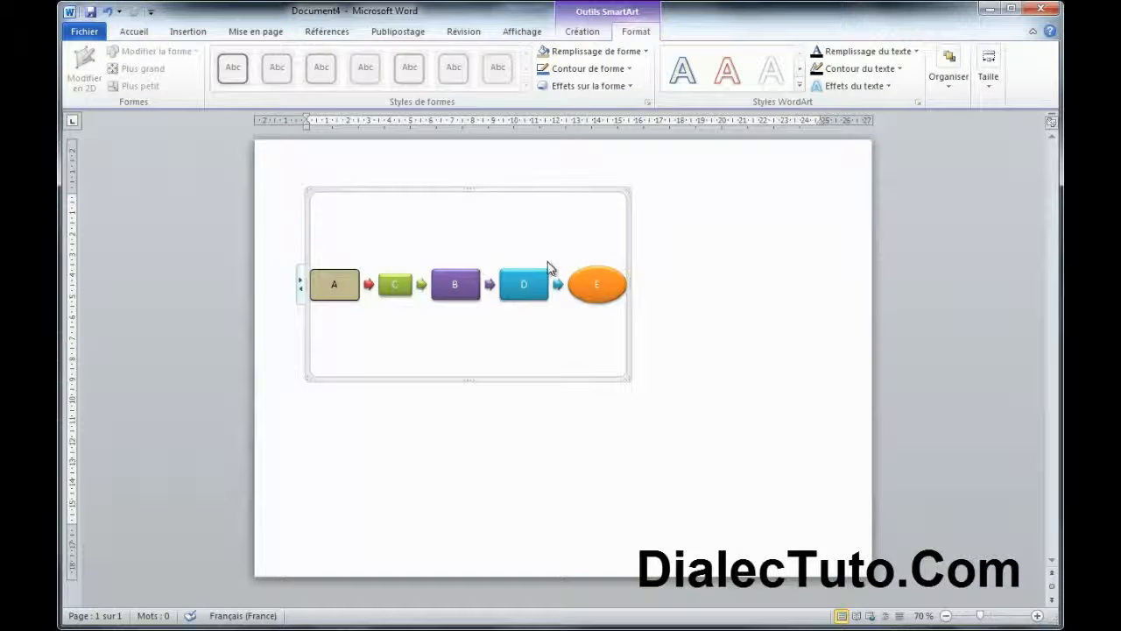